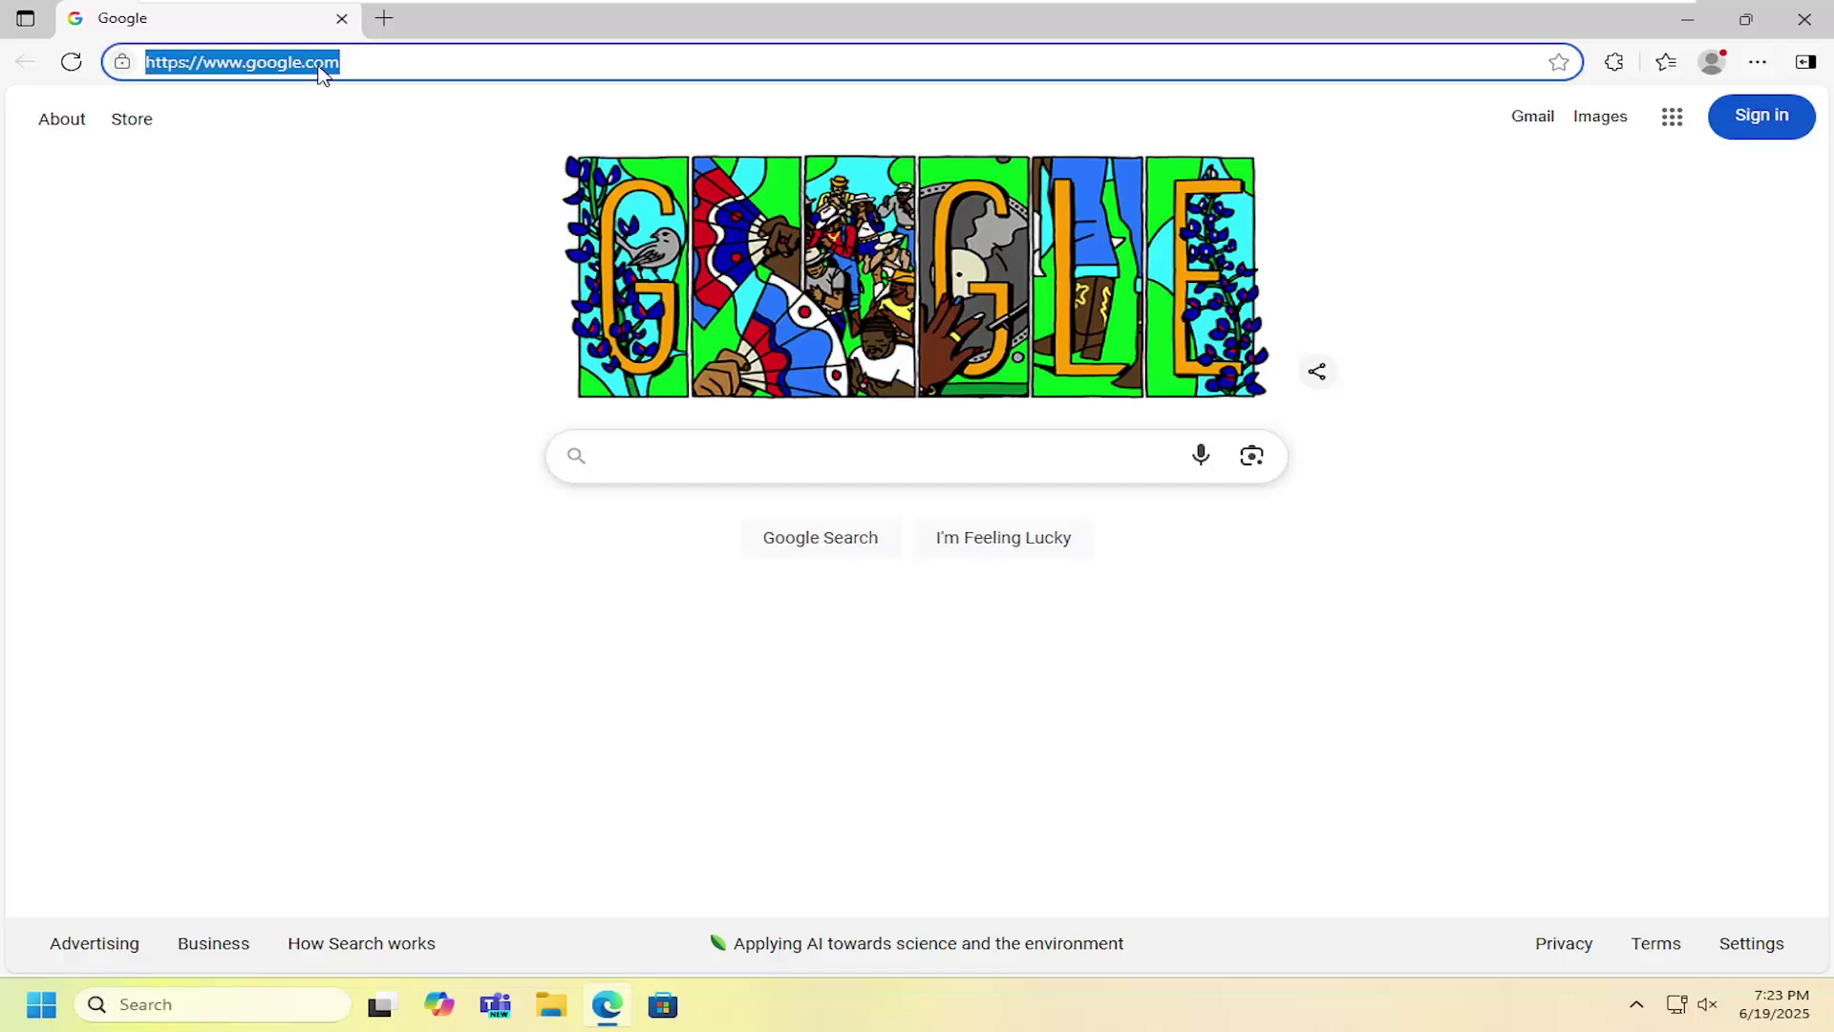
{"action": "type", "text": "canon pix"}
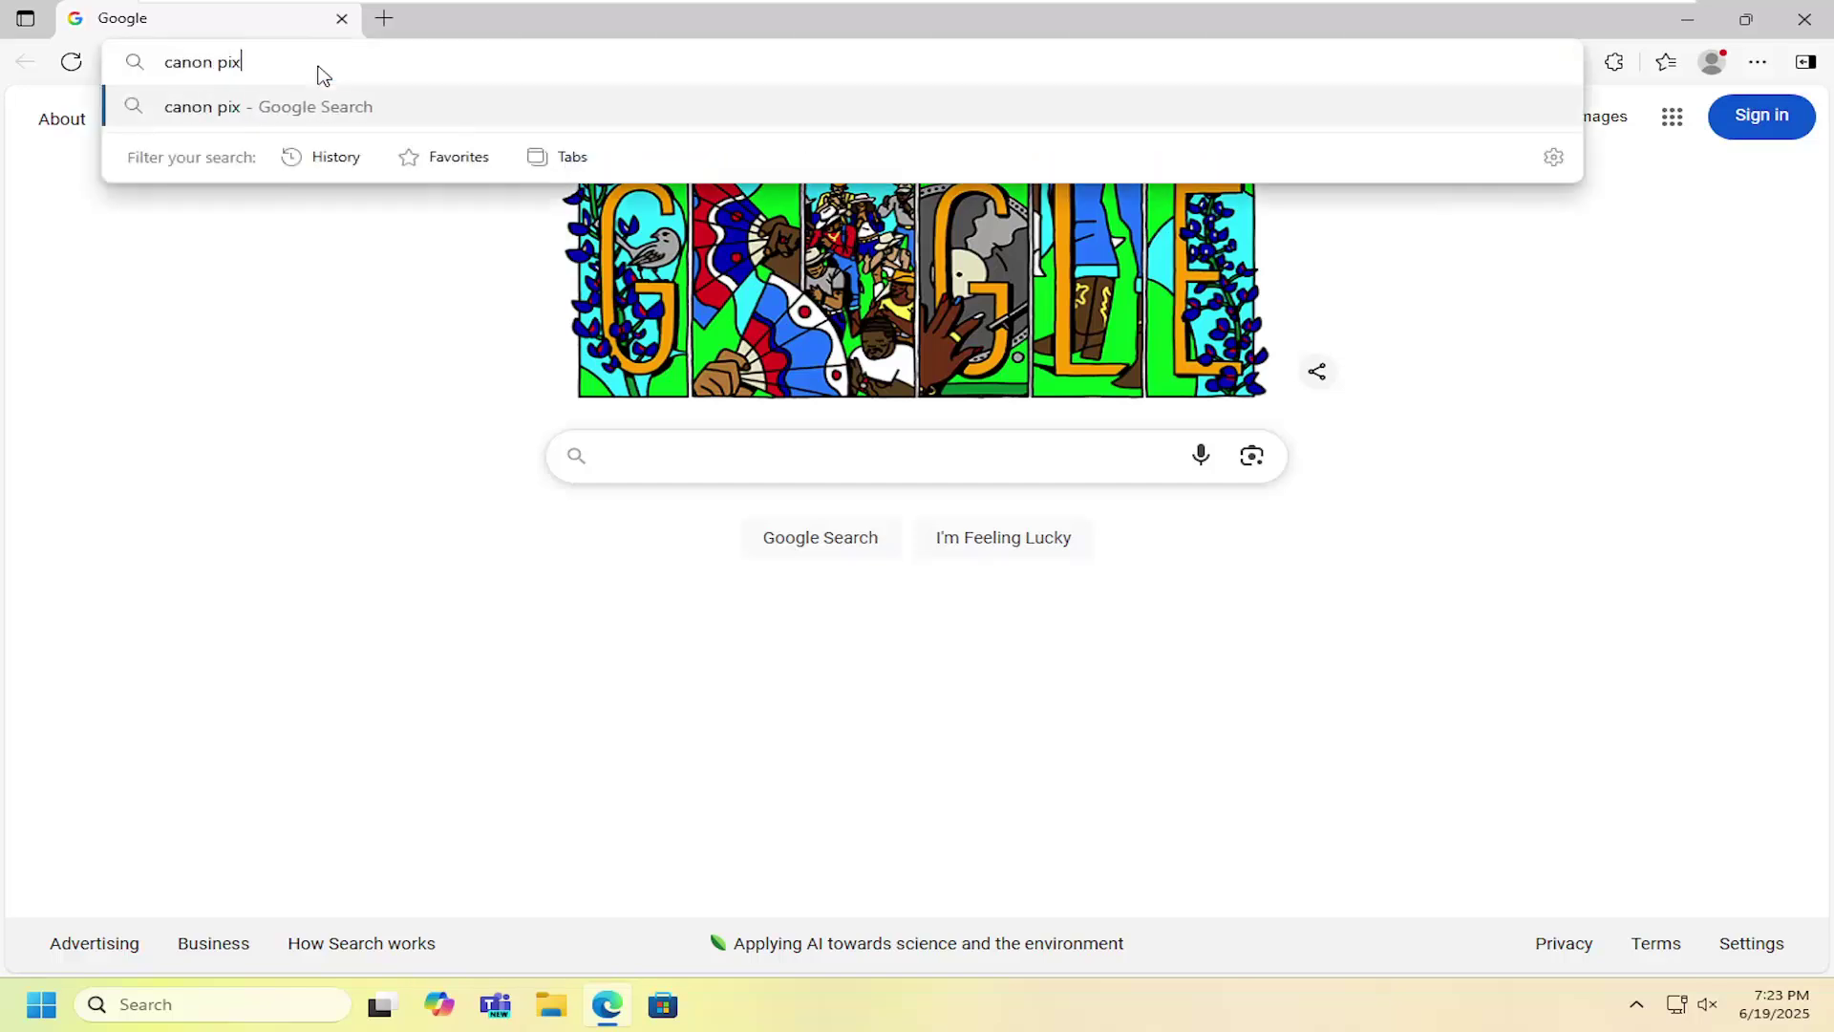
{"action": "type", "text": "ma mx432"}
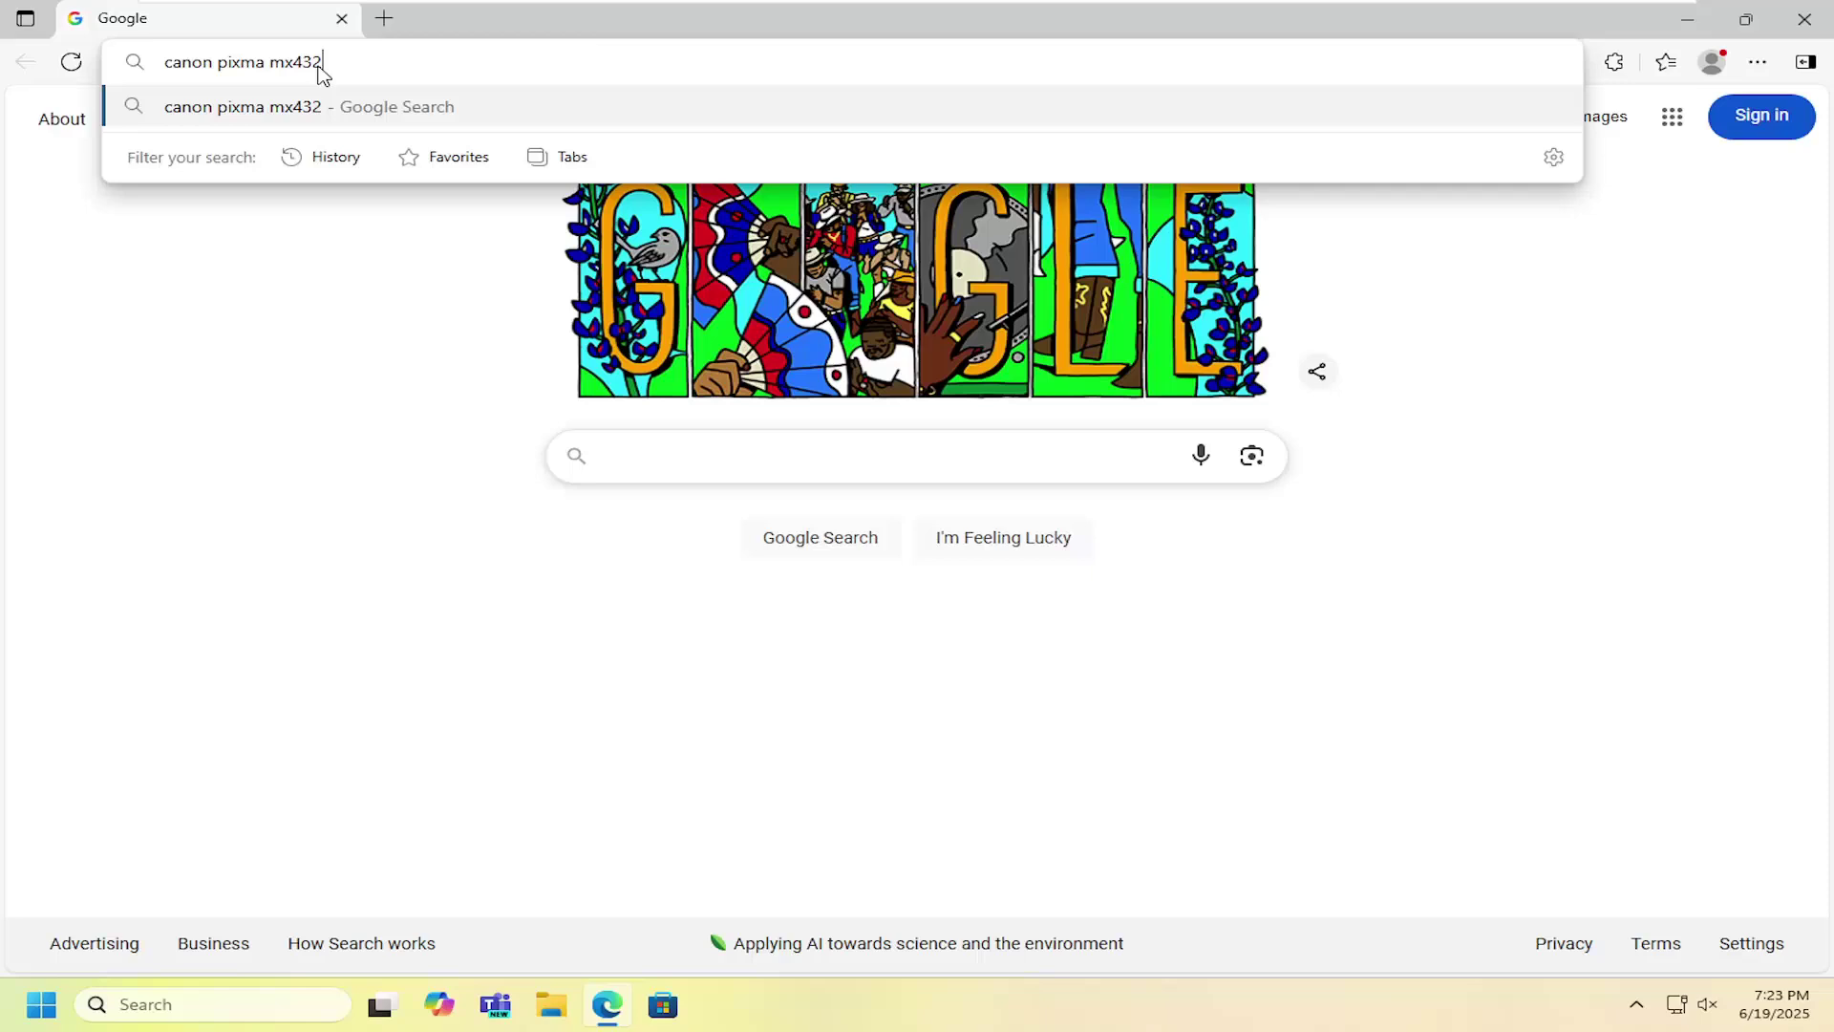
{"action": "type", "text": " support"}
Search Google for 'canon pixma mx432 support'.
{"action": "key", "text": "Return"}
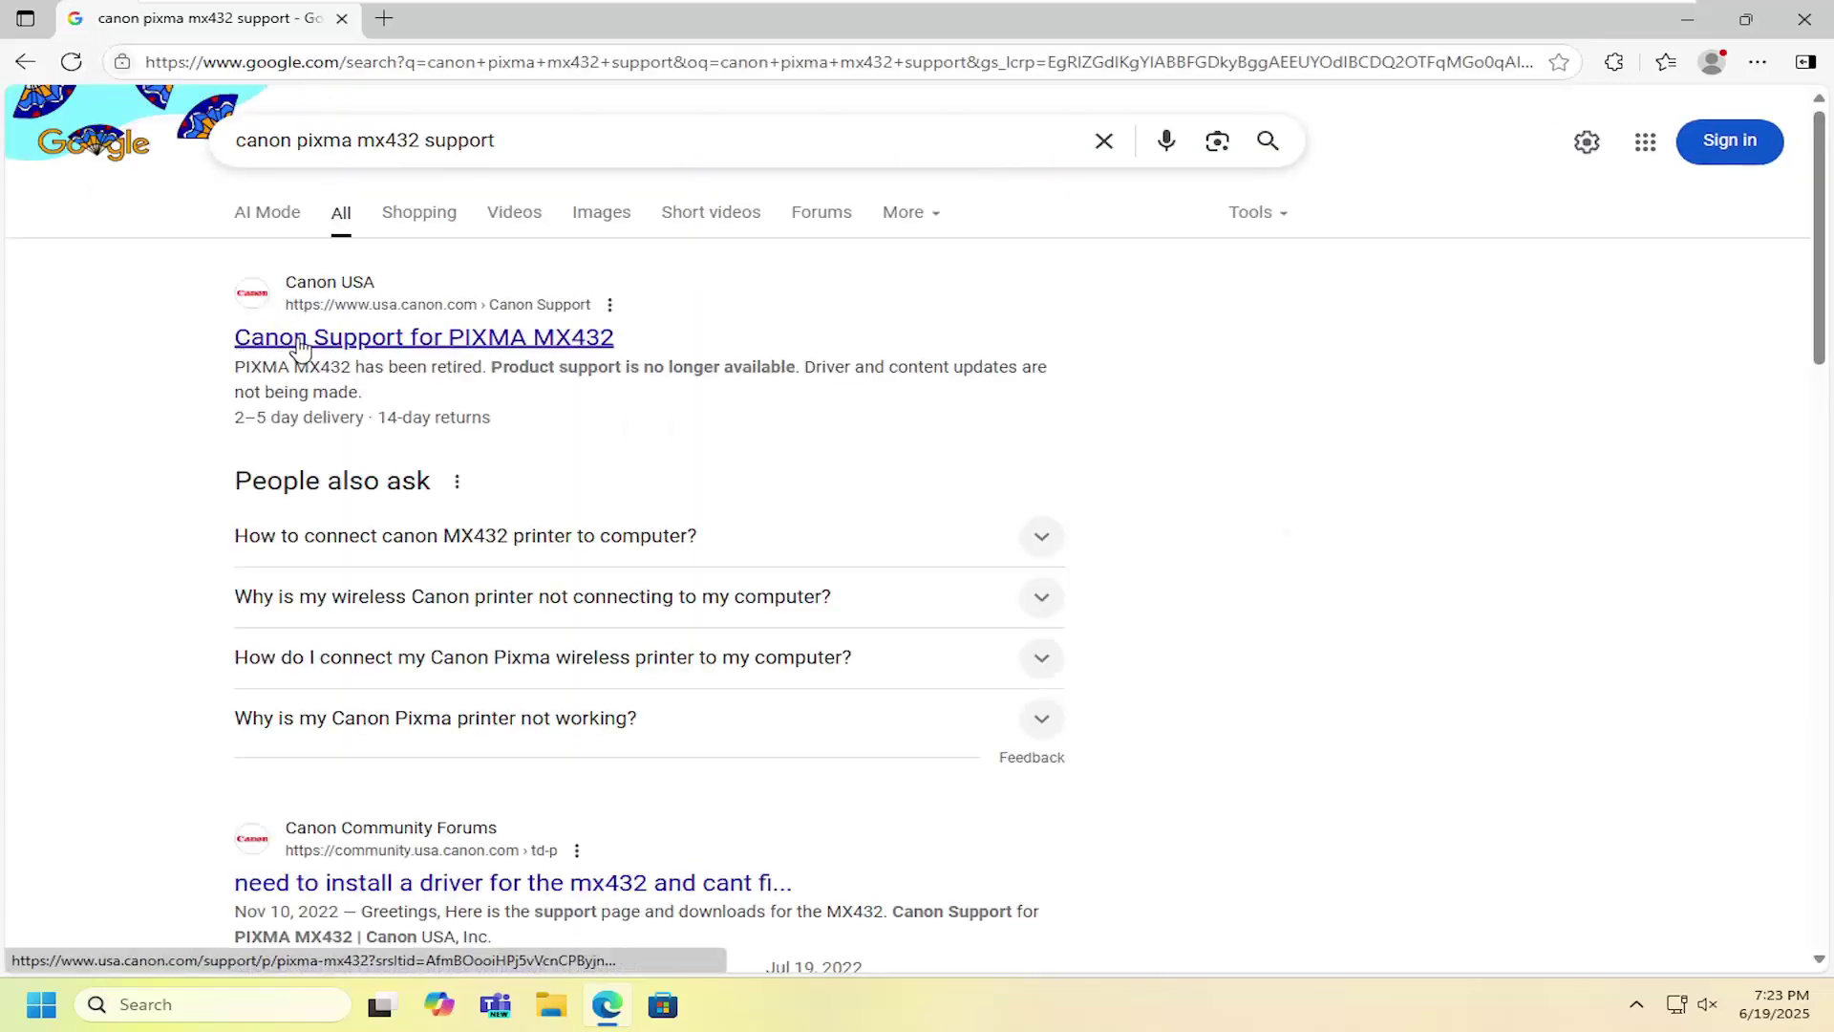
On Canon's PIXMA MX432 support page, download My Printer Ver.3.3.0 for Windows.
{"action": "left_click", "coordinate": [579, 351]}
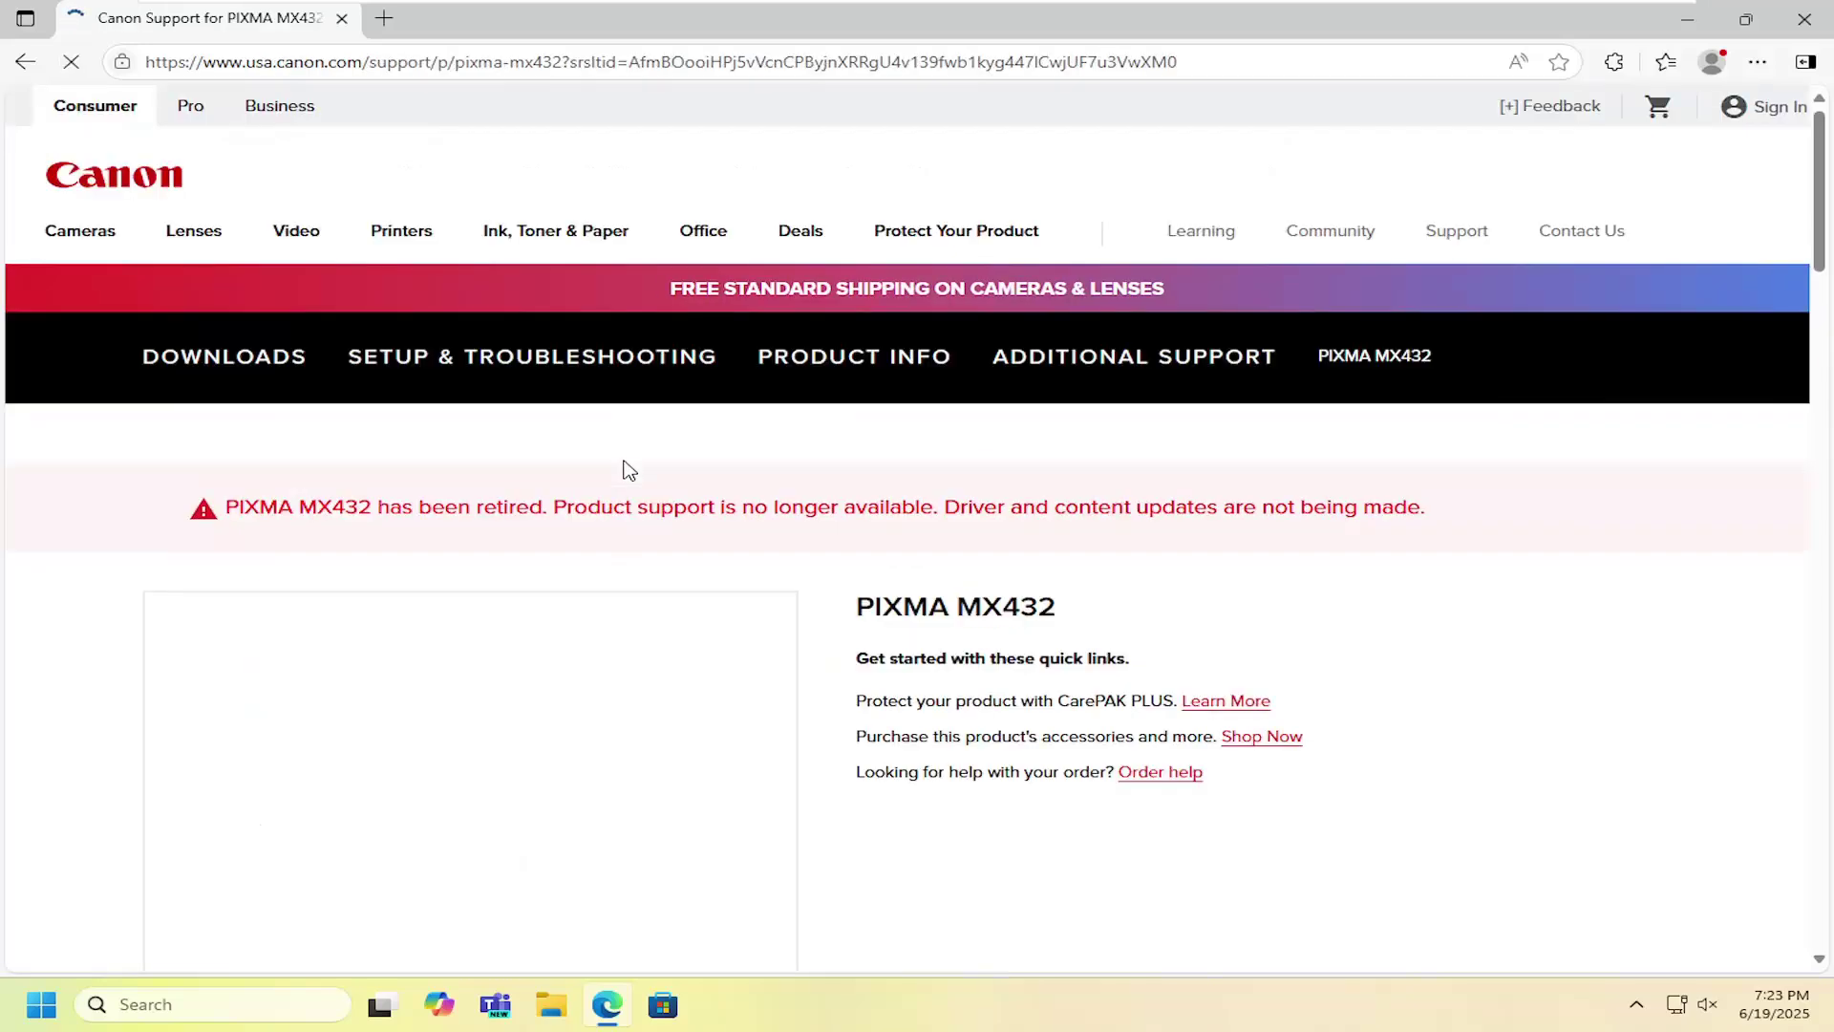
{"action": "scroll", "coordinate": [477, 614], "scroll_direction": "down", "scroll_amount": 5}
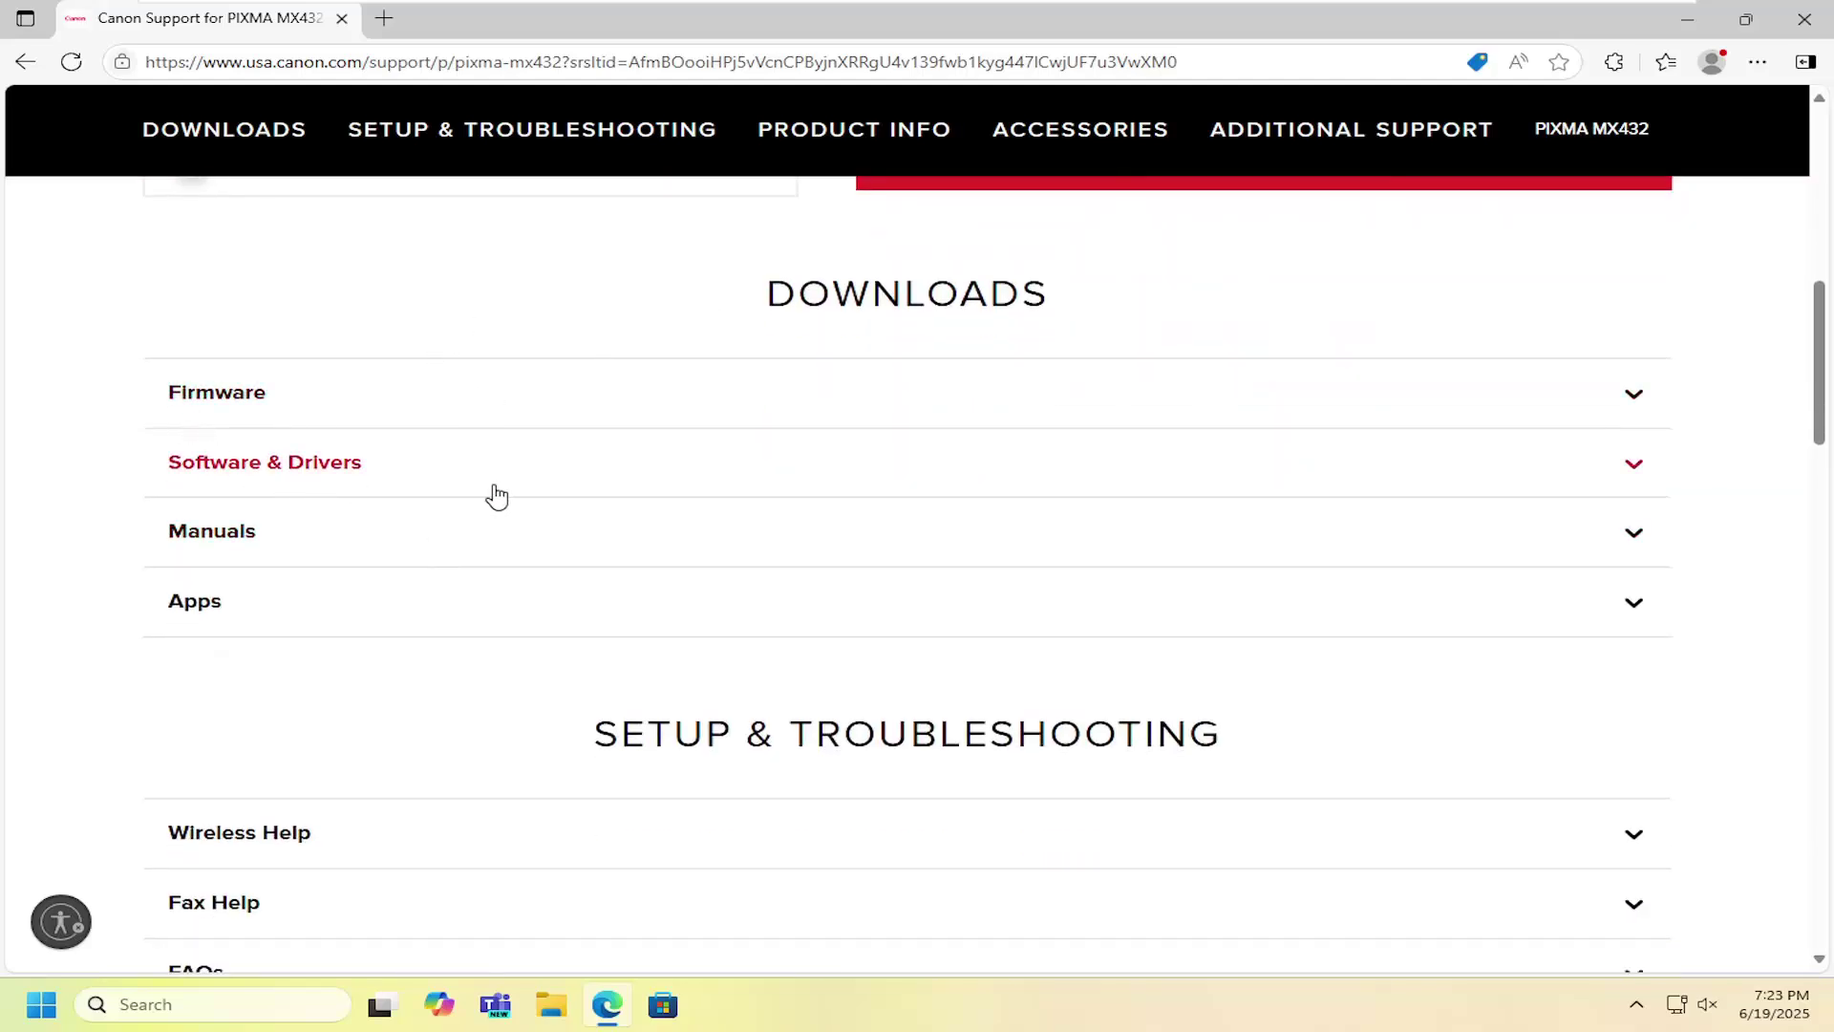
{"action": "left_click", "coordinate": [536, 487]}
{"action": "scroll", "coordinate": [540, 485], "scroll_direction": "down", "scroll_amount": 2}
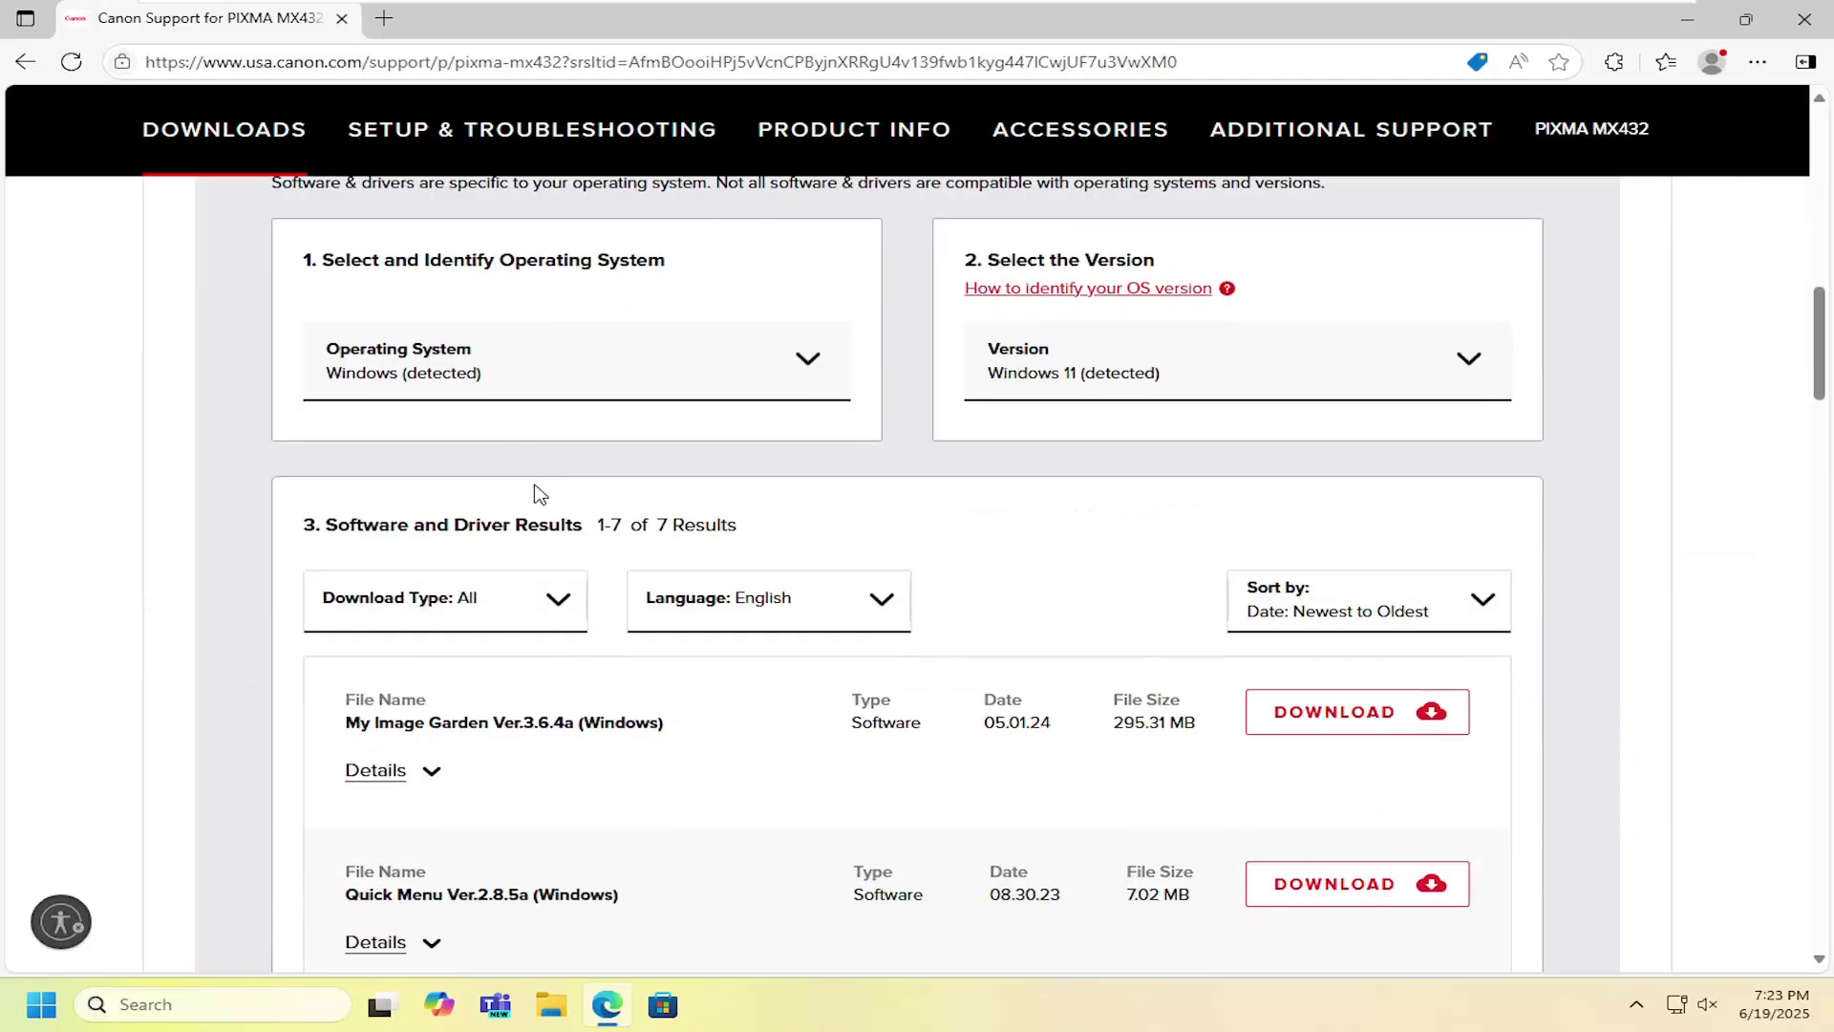
{"action": "scroll", "coordinate": [537, 494], "scroll_direction": "down", "scroll_amount": 2}
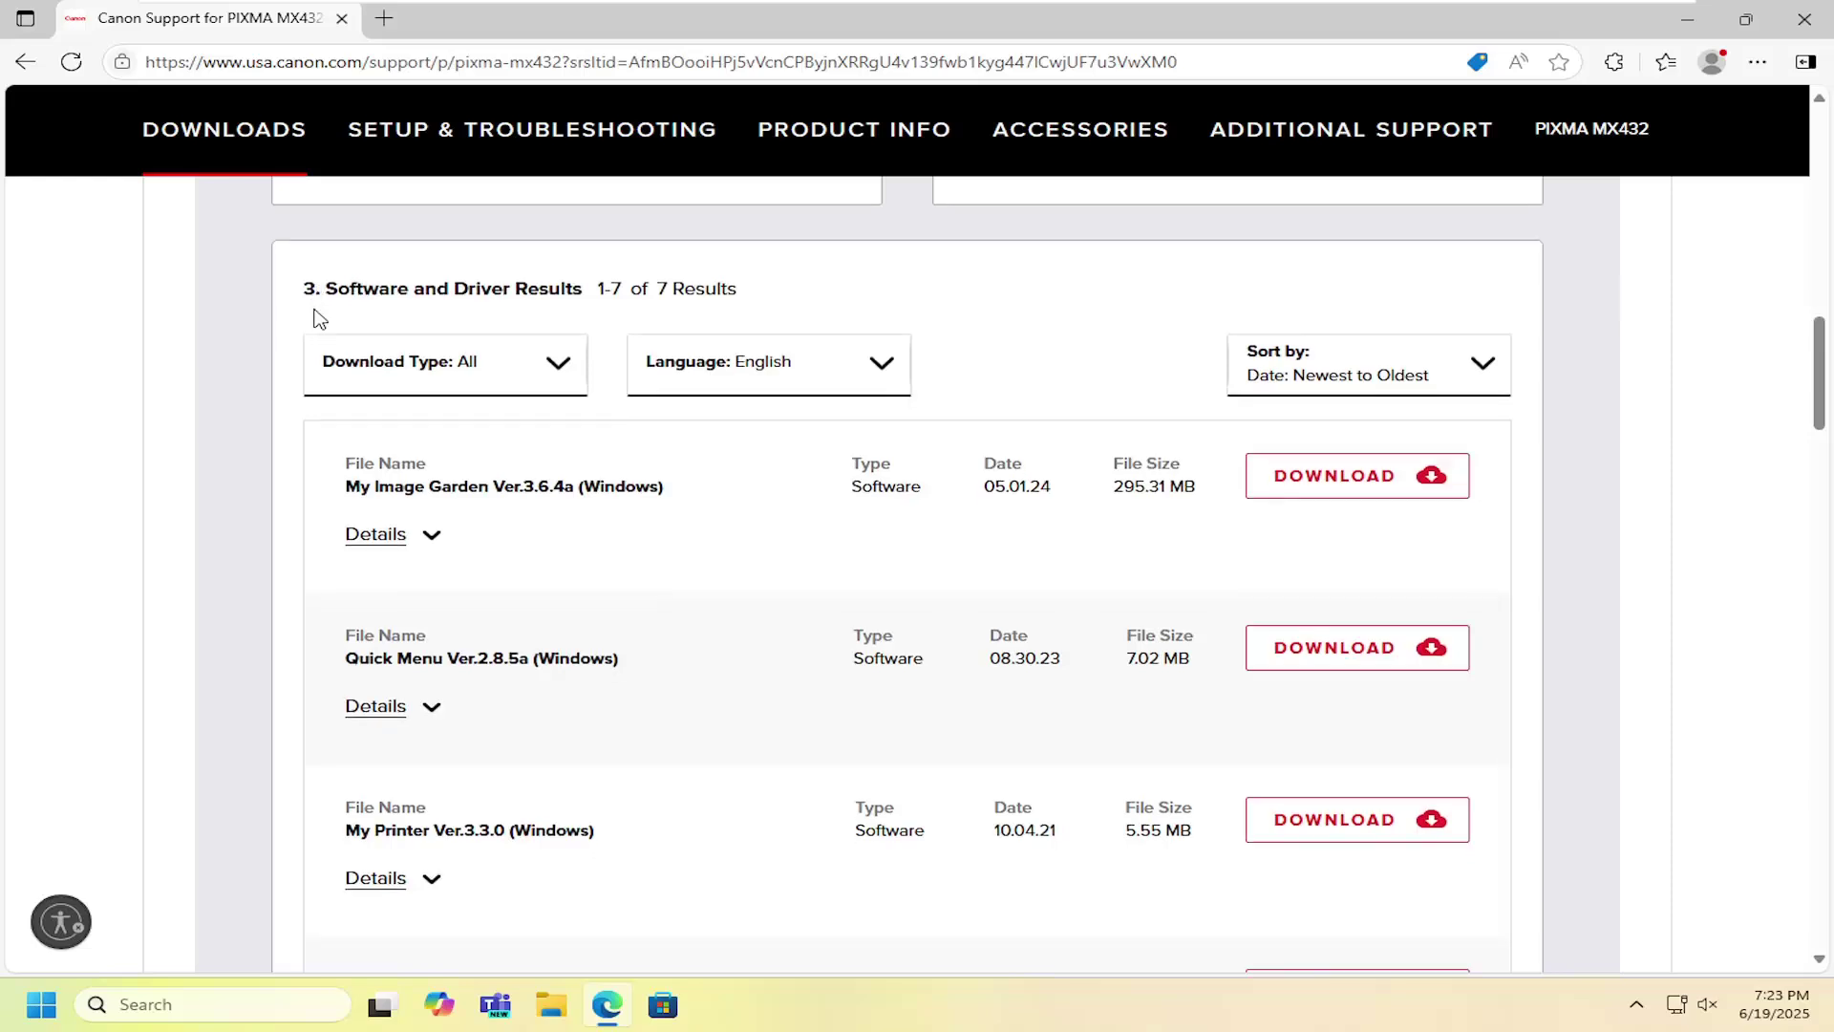
{"action": "scroll", "coordinate": [319, 329], "scroll_direction": "down", "scroll_amount": 2}
{"action": "scroll", "coordinate": [317, 336], "scroll_direction": "down", "scroll_amount": 2}
{"action": "scroll", "coordinate": [317, 341], "scroll_direction": "down", "scroll_amount": 2}
{"action": "scroll", "coordinate": [317, 344], "scroll_direction": "up", "scroll_amount": 1}
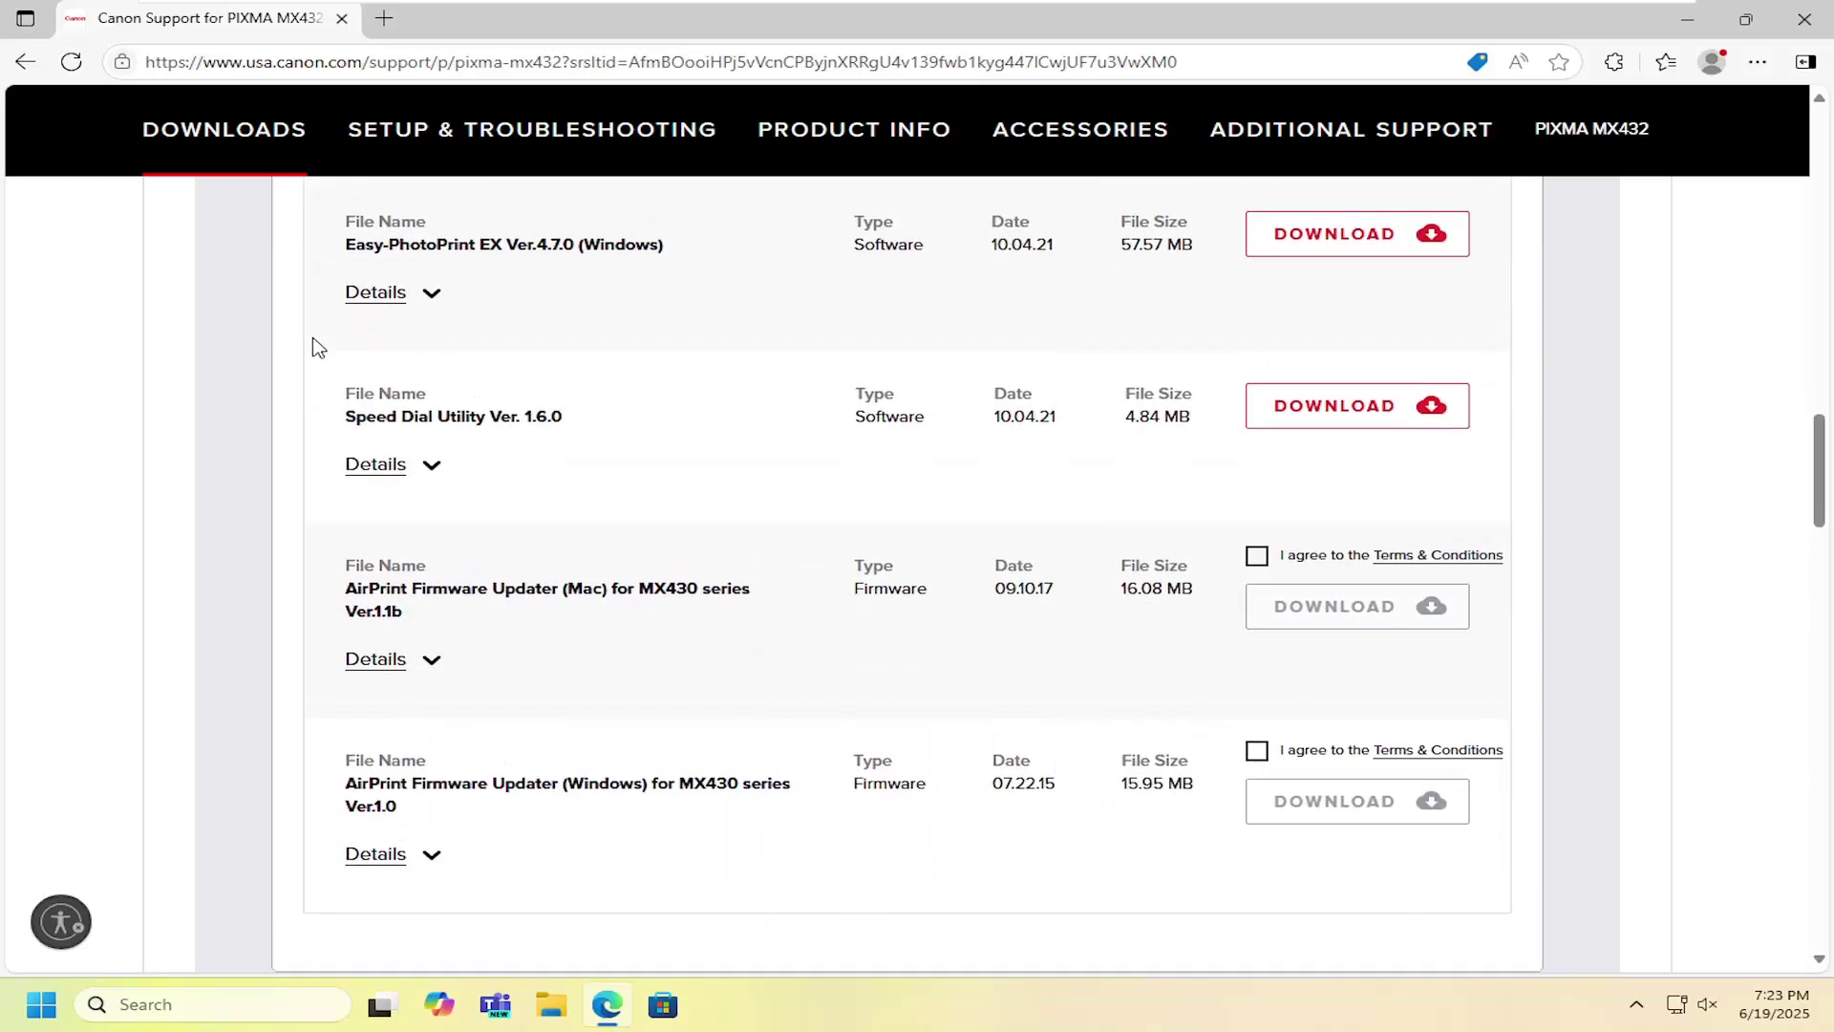
{"action": "scroll", "coordinate": [315, 355], "scroll_direction": "up", "scroll_amount": 2}
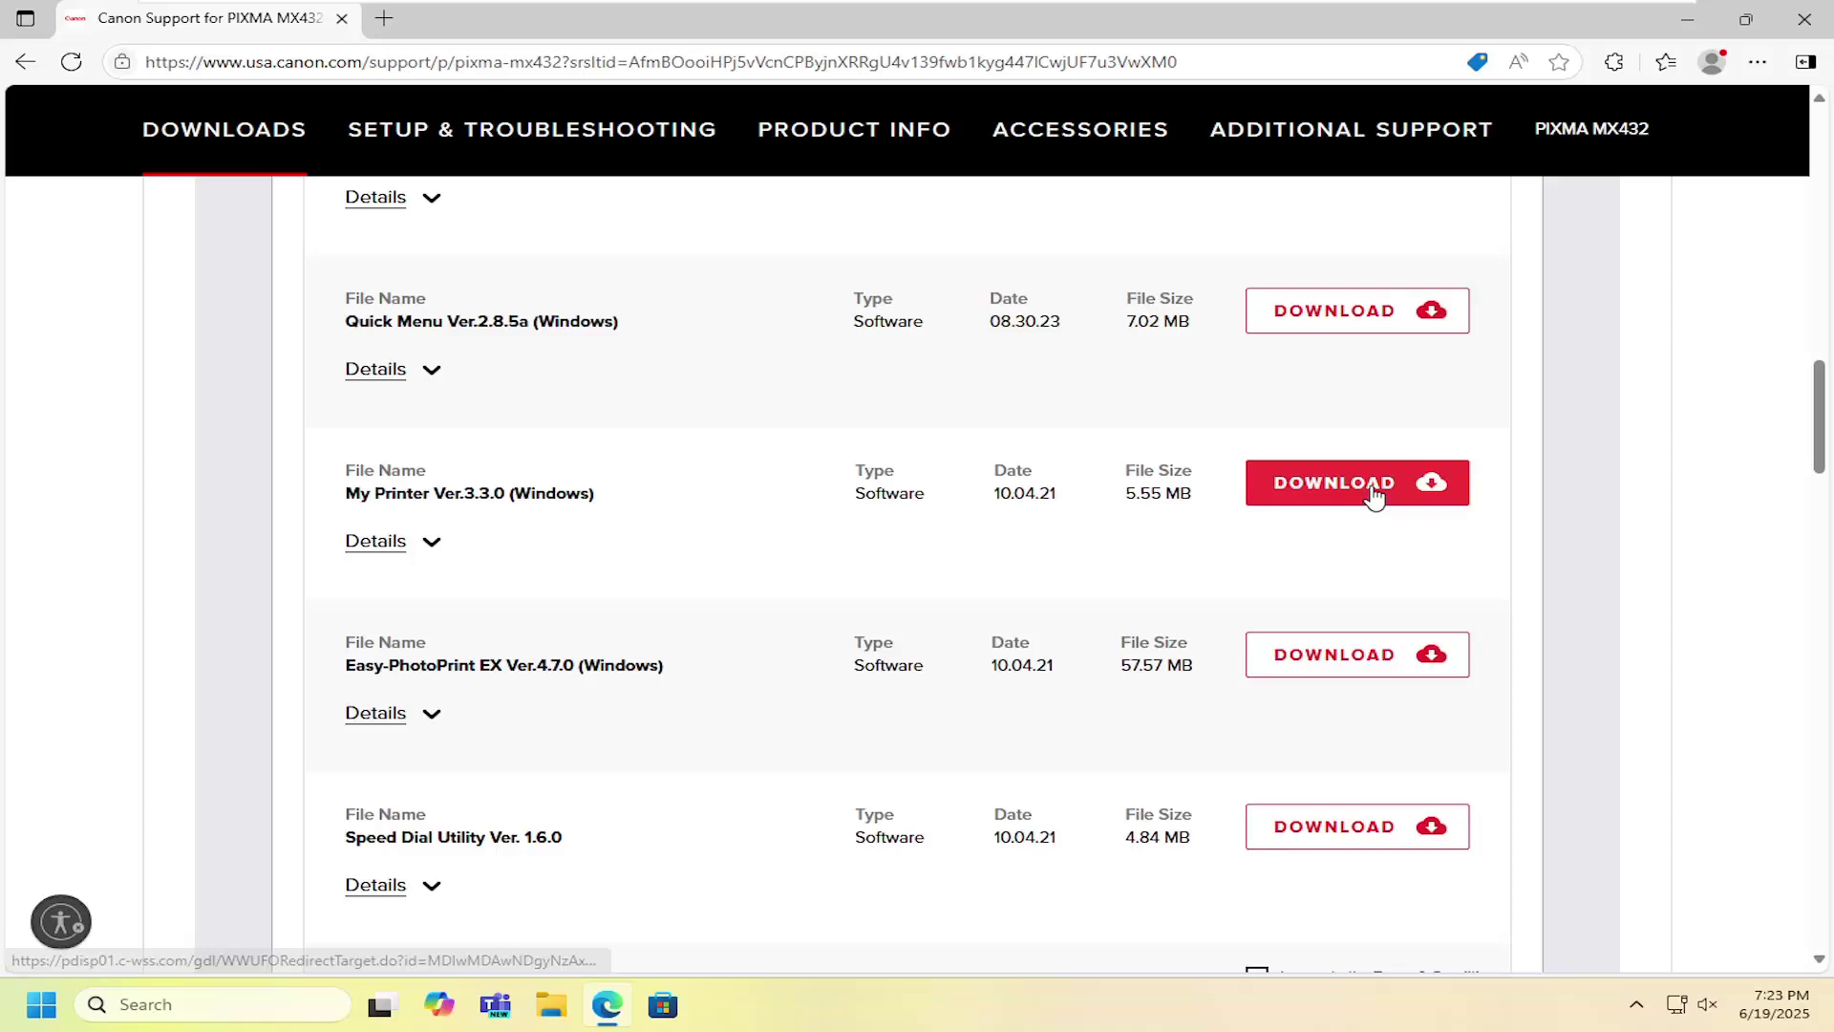
{"action": "left_click", "coordinate": [1369, 487]}
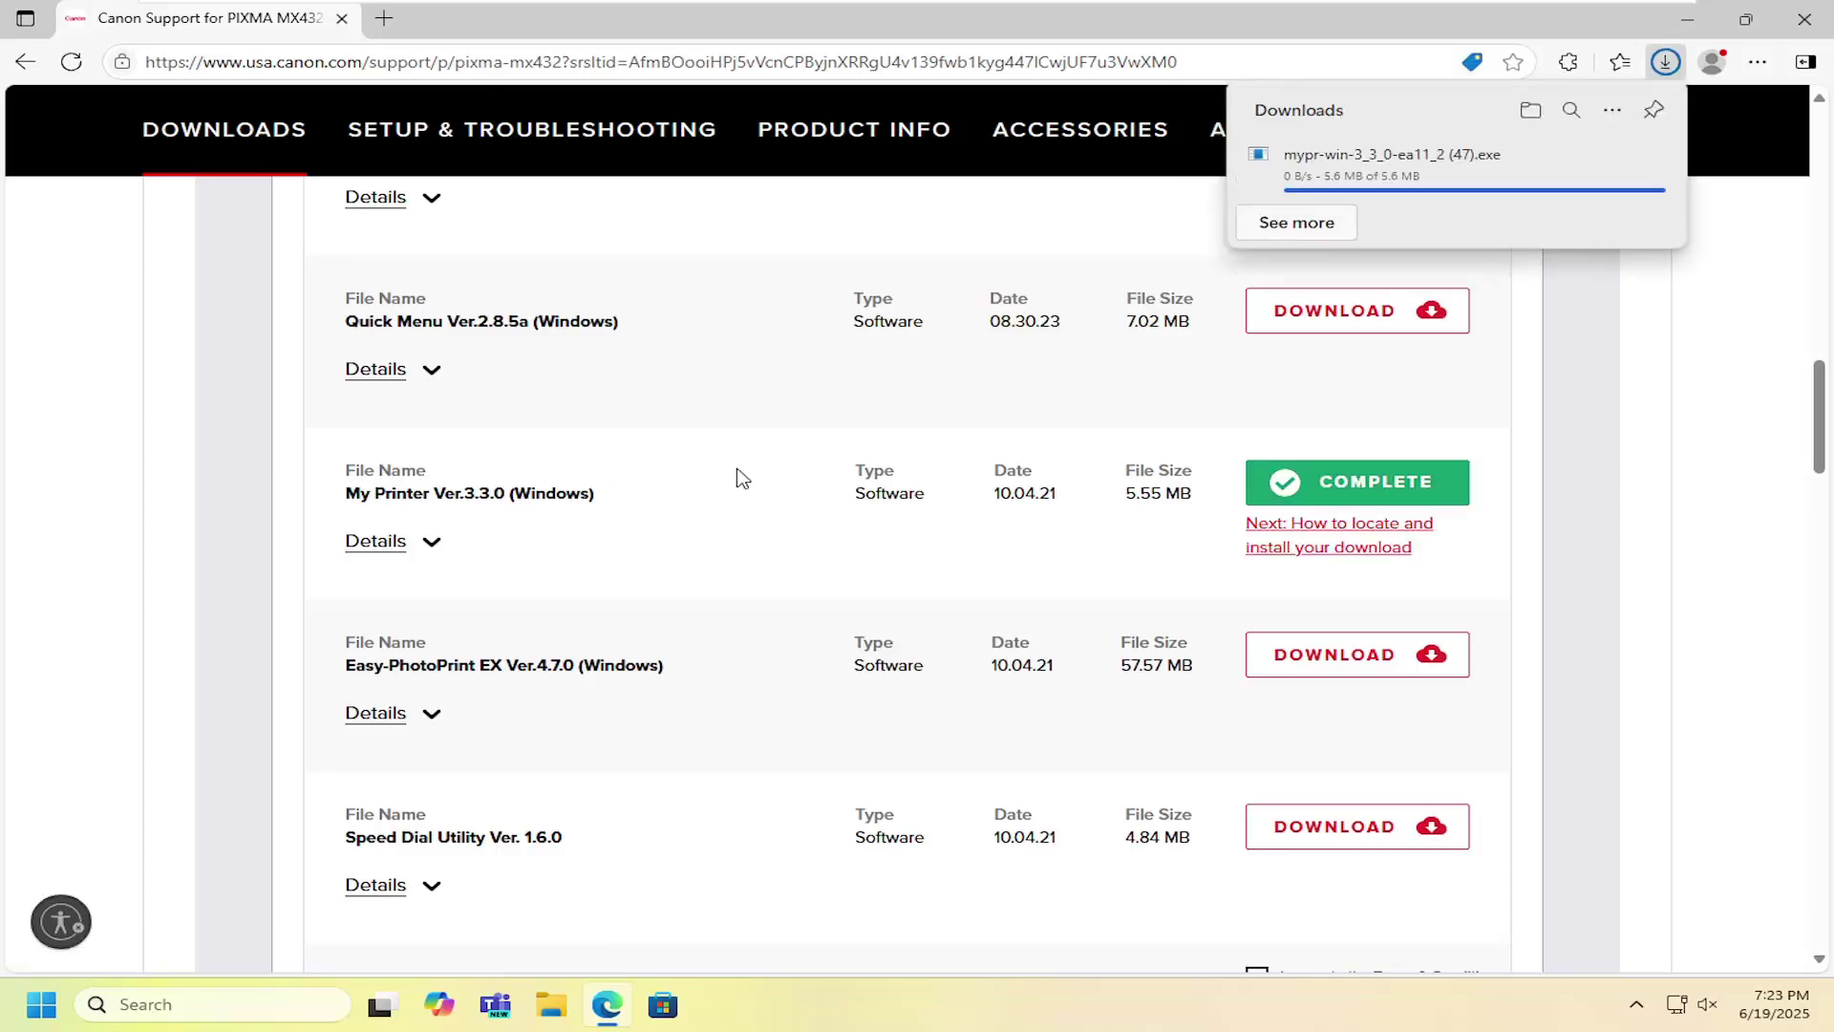
Run the downloaded My Printer installer, allow it through UAC, and close the browser.
{"action": "left_click", "coordinate": [1385, 175]}
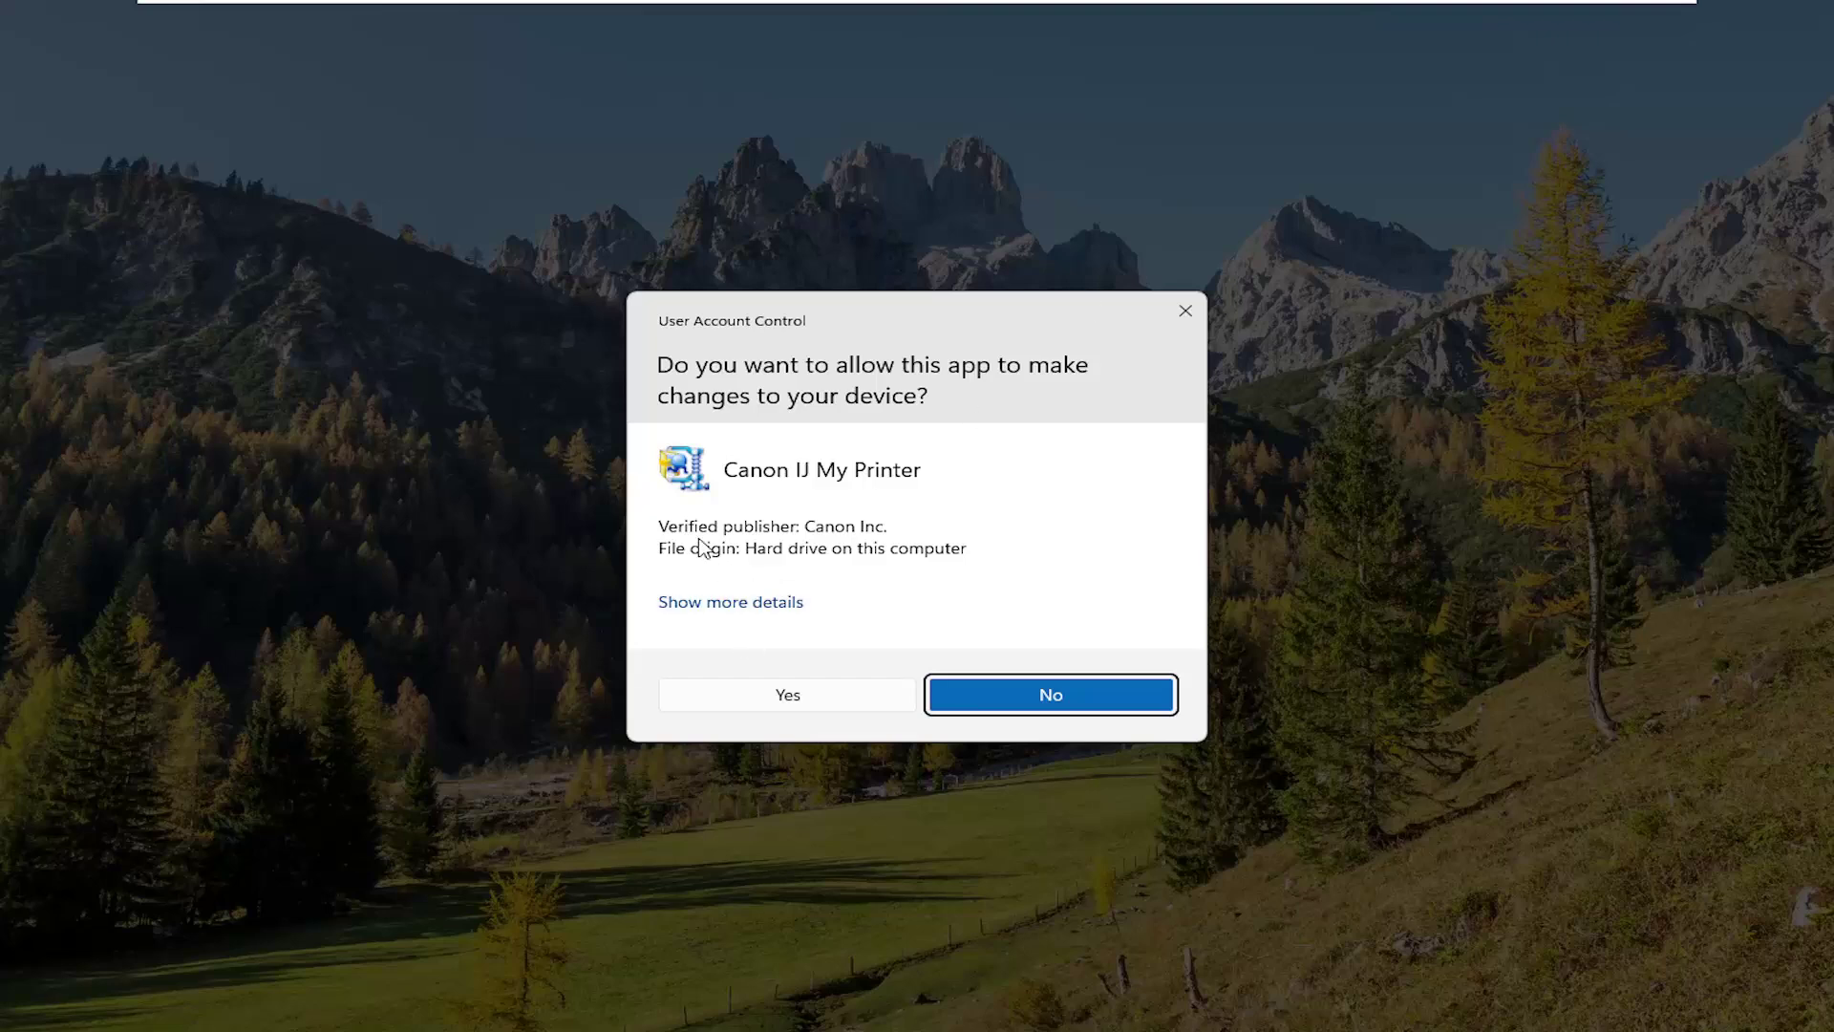
{"action": "left_click", "coordinate": [785, 697]}
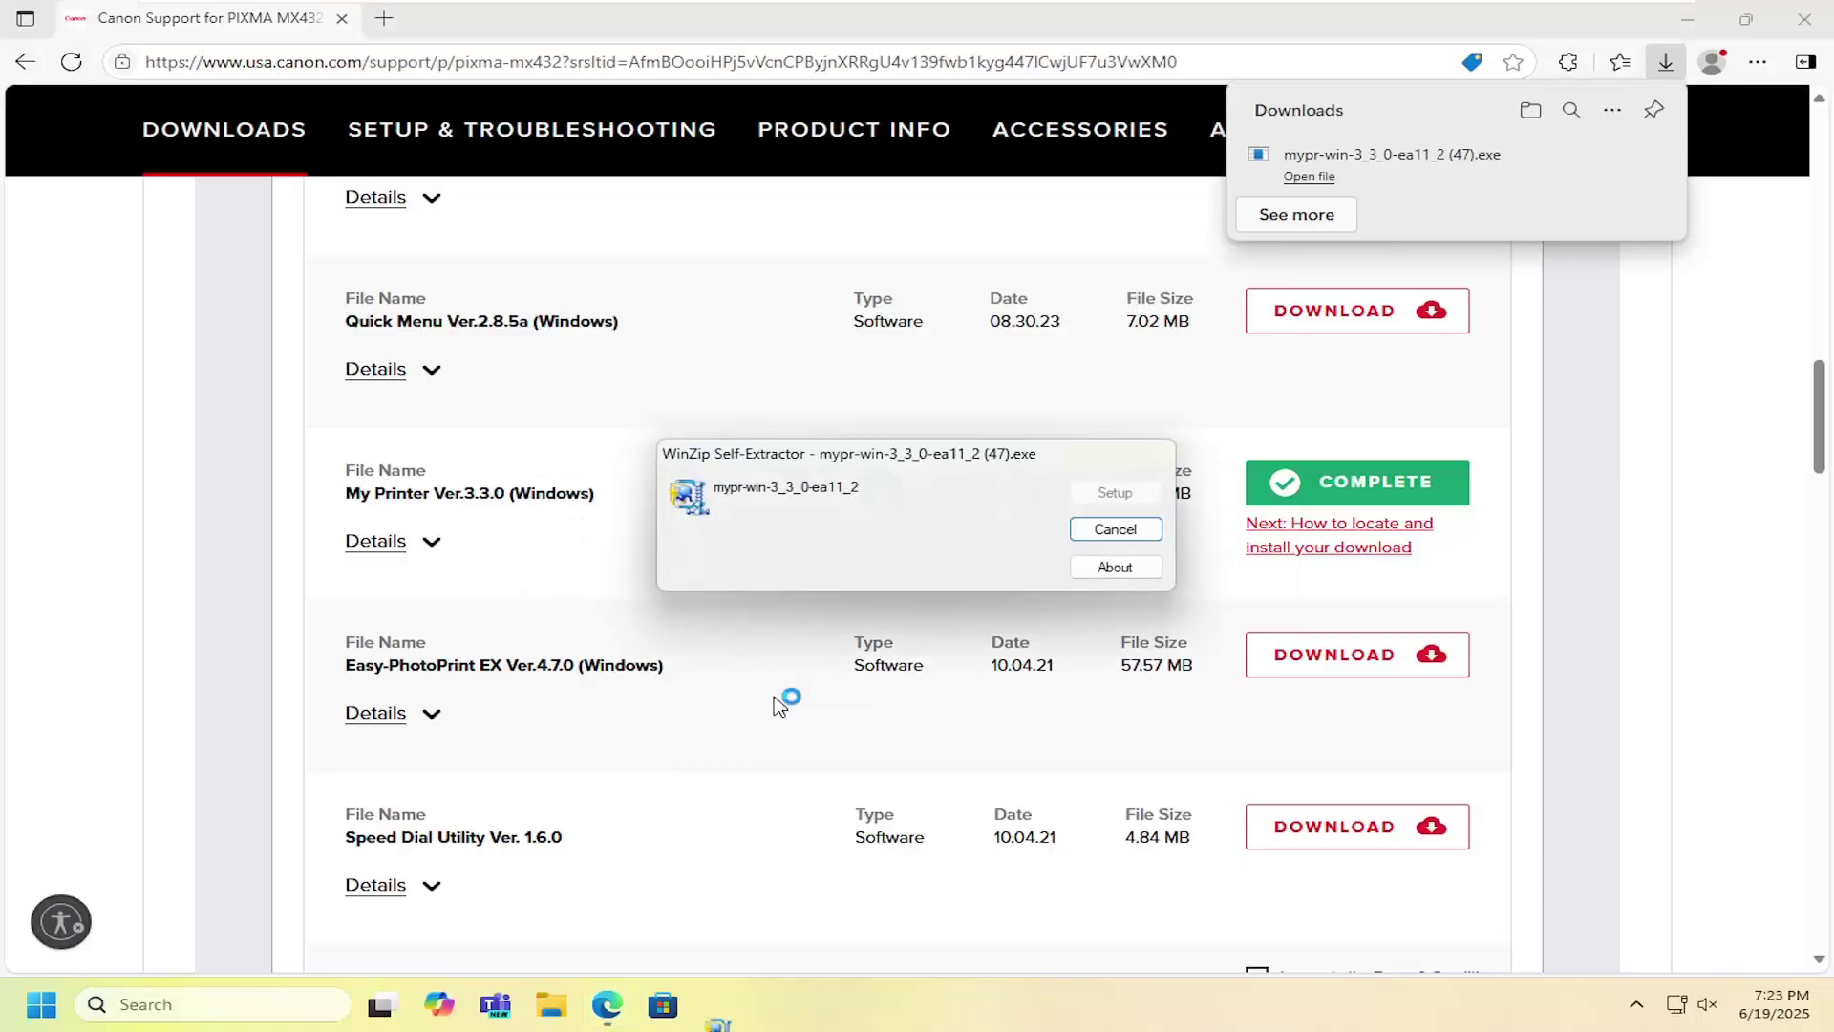
{"action": "left_click", "coordinate": [1820, 14]}
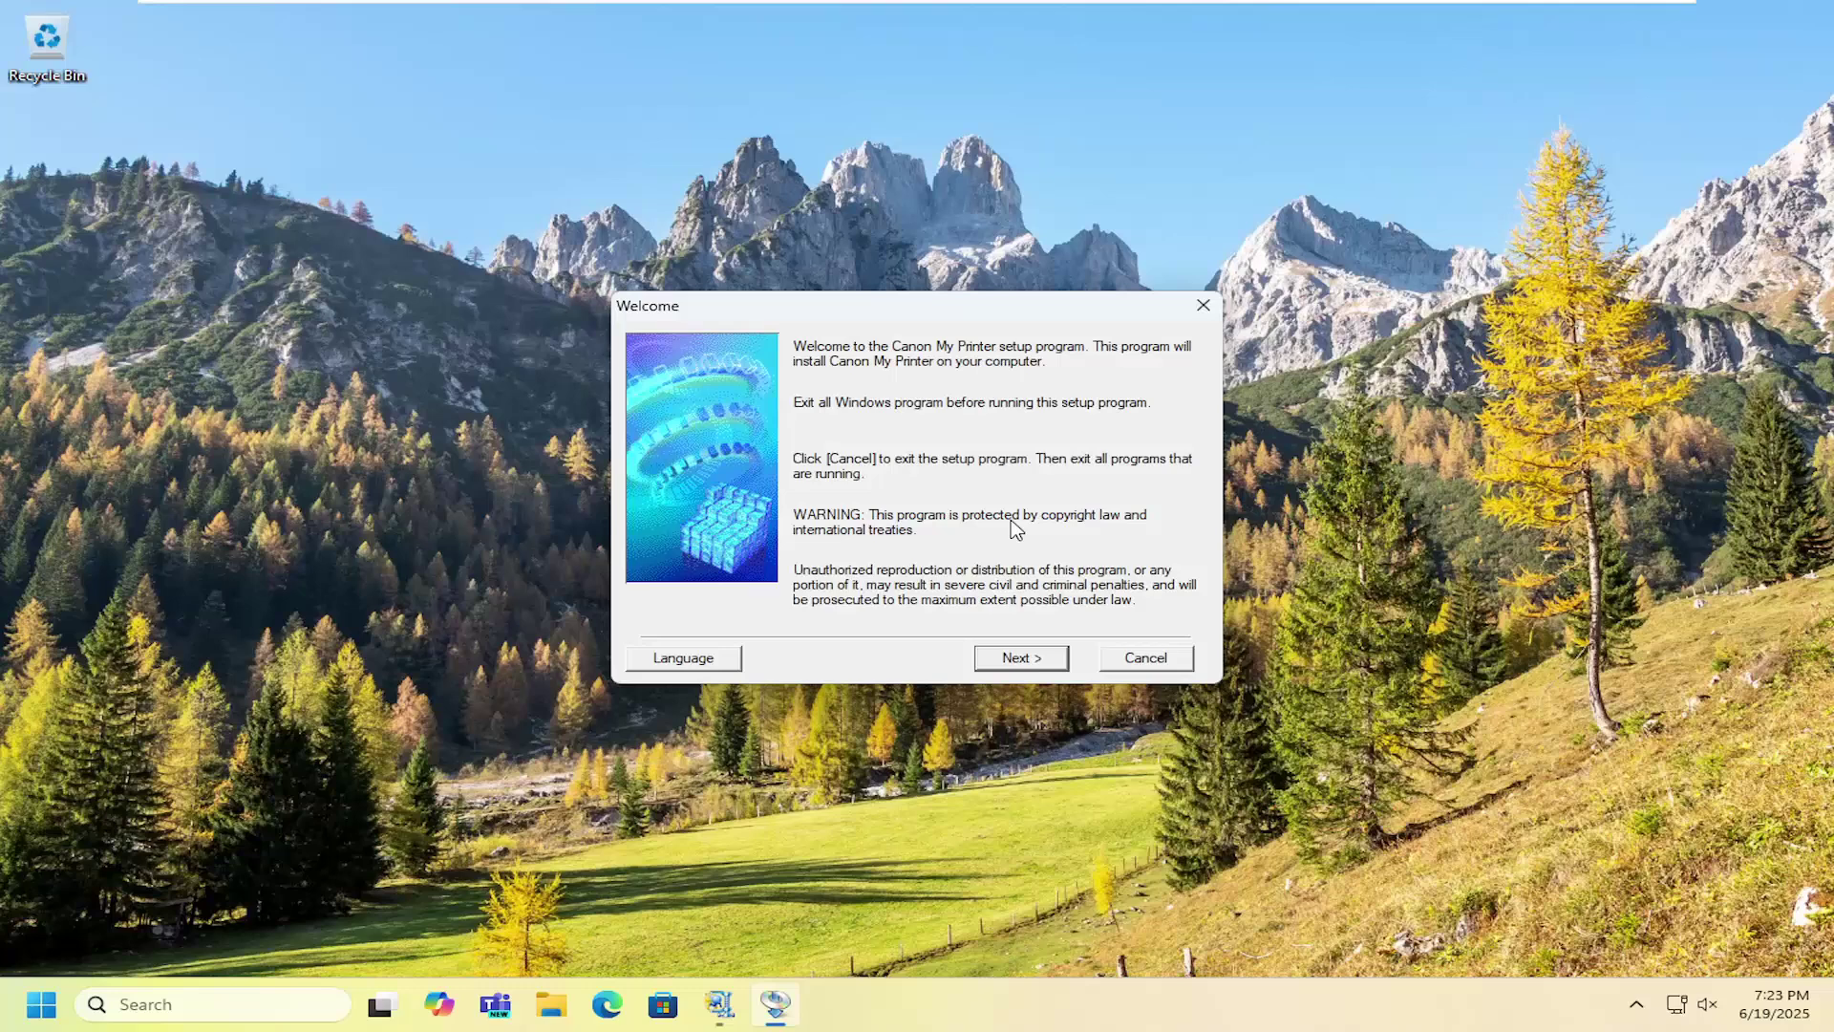
Install with region USA, Canada, Latin America, accepting the license and default folder.
{"action": "left_click", "coordinate": [1024, 668]}
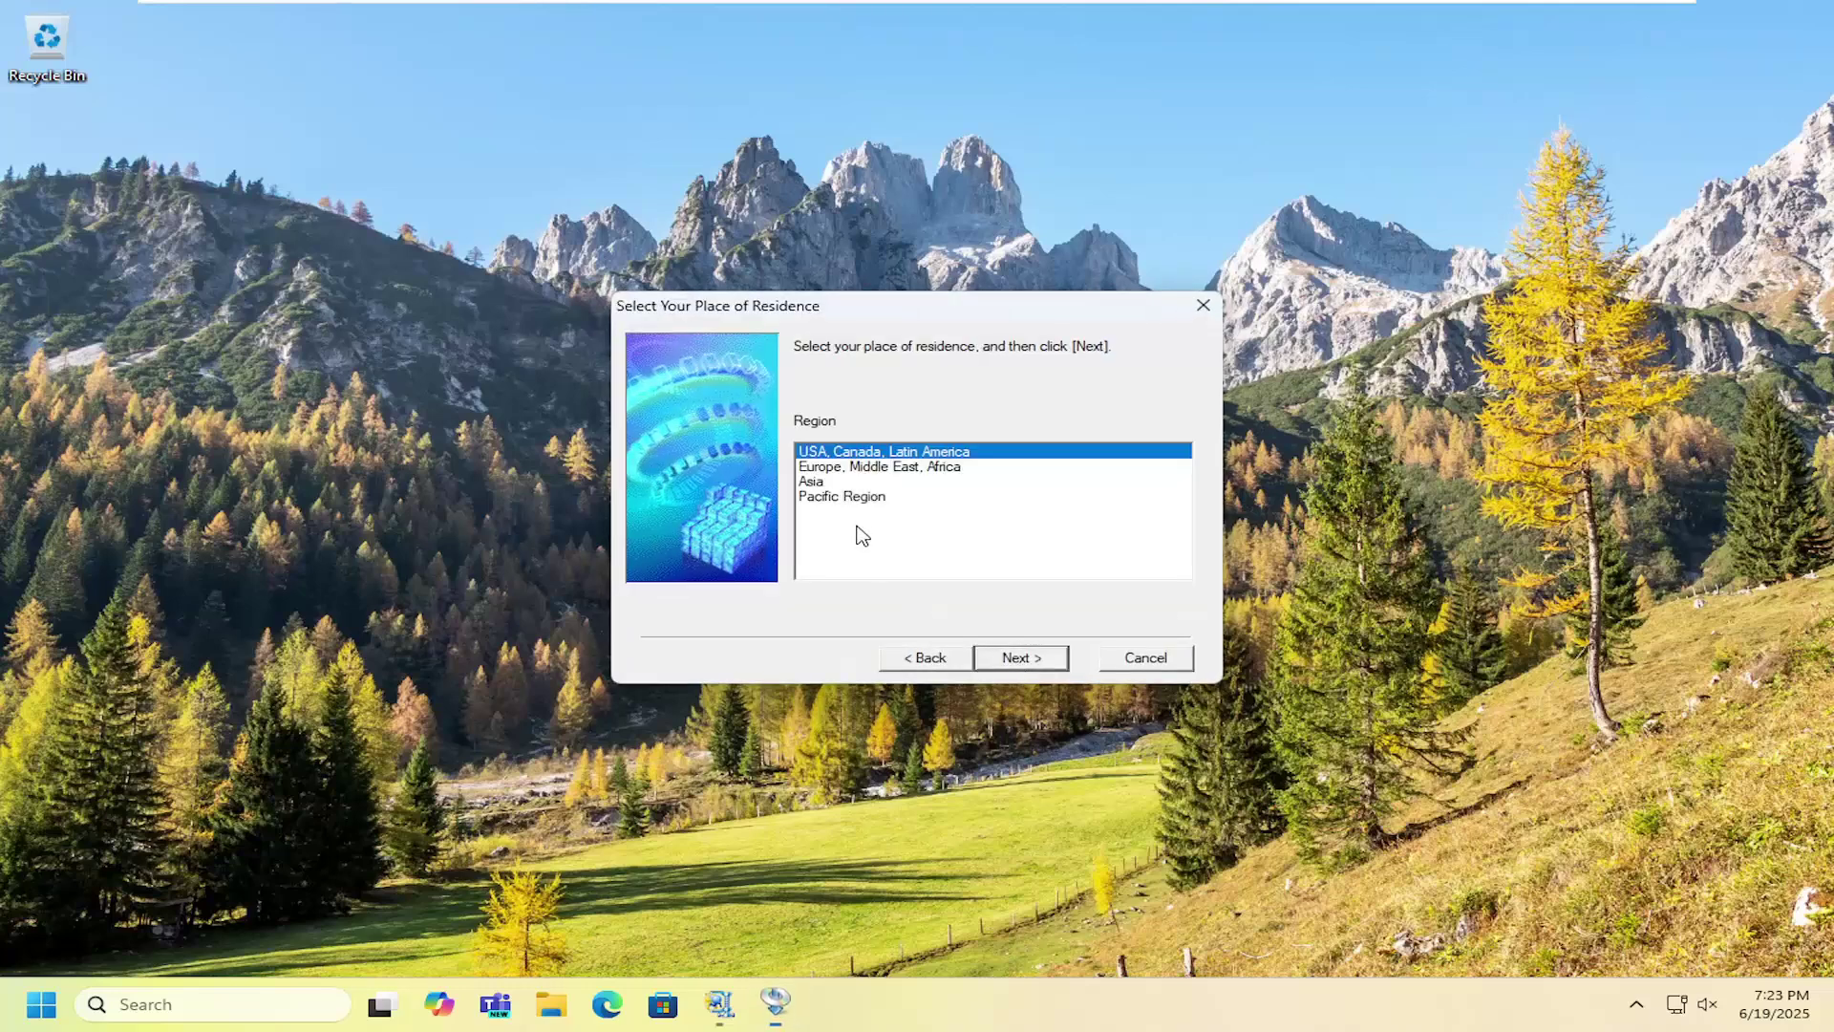
{"action": "left_click", "coordinate": [1047, 659]}
{"action": "left_click", "coordinate": [1046, 659]}
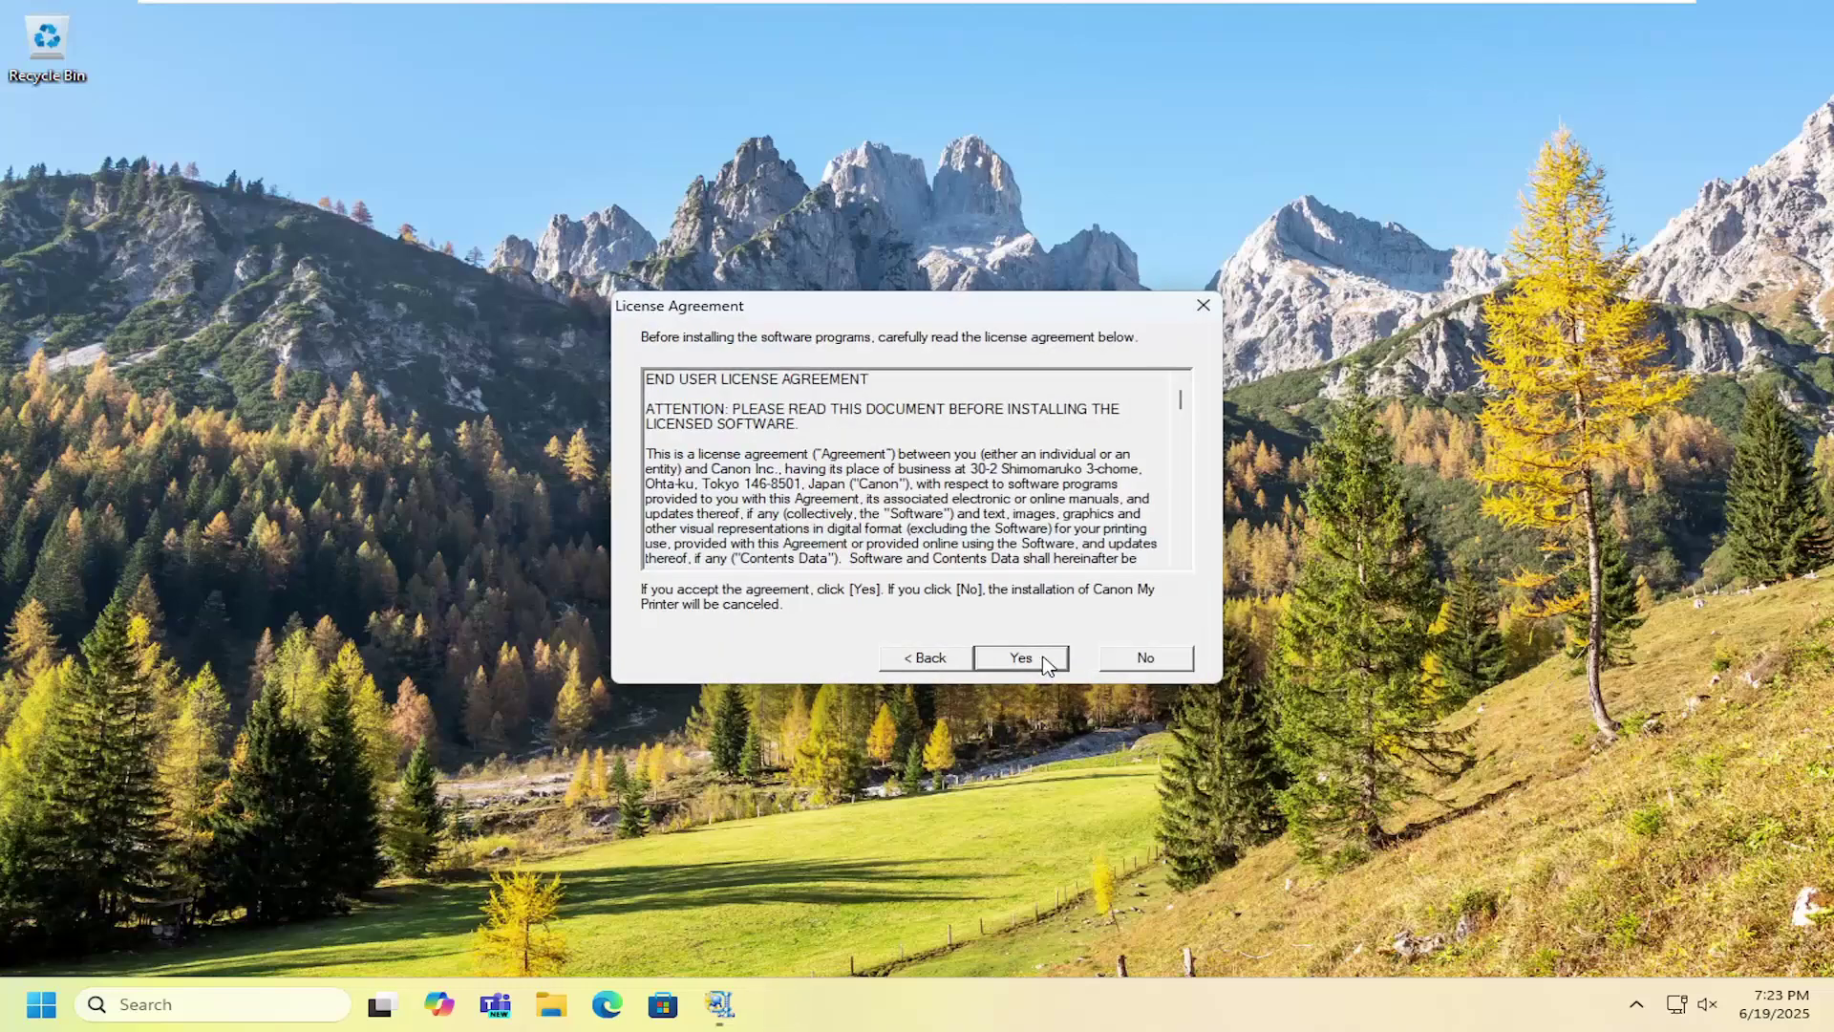
{"action": "left_click", "coordinate": [1026, 668]}
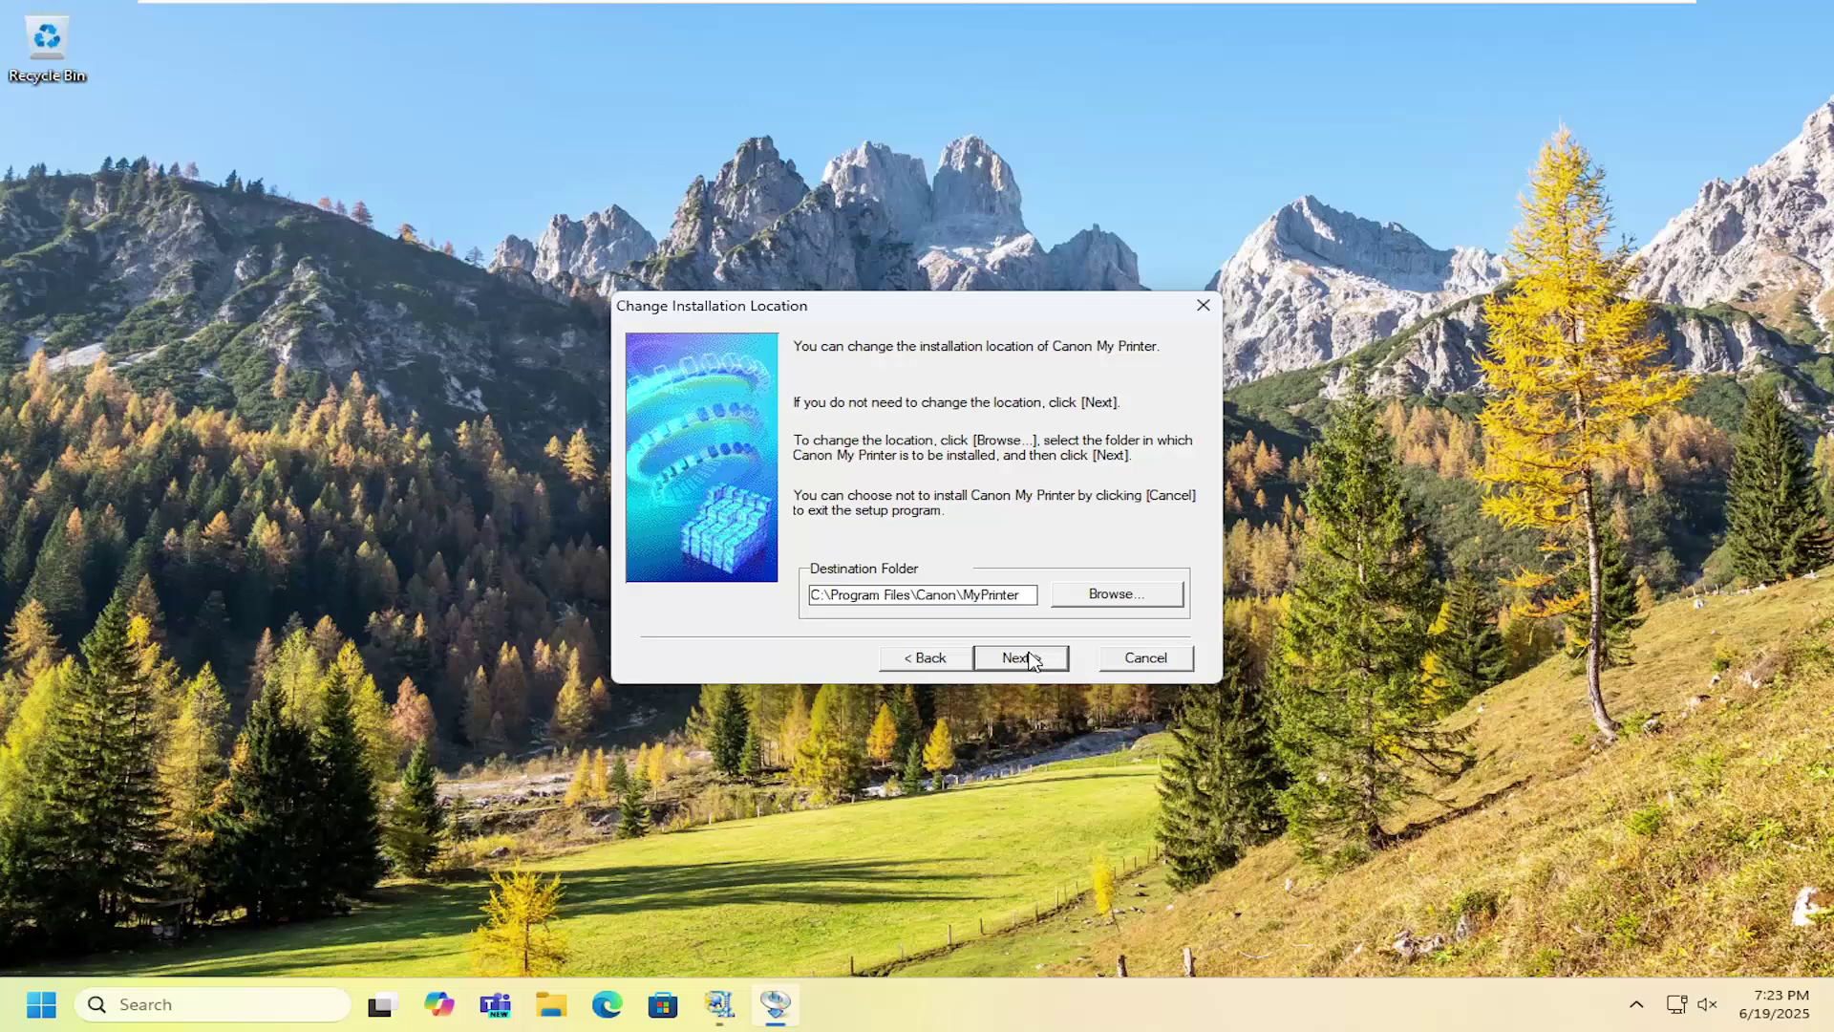
{"action": "left_click", "coordinate": [1033, 661]}
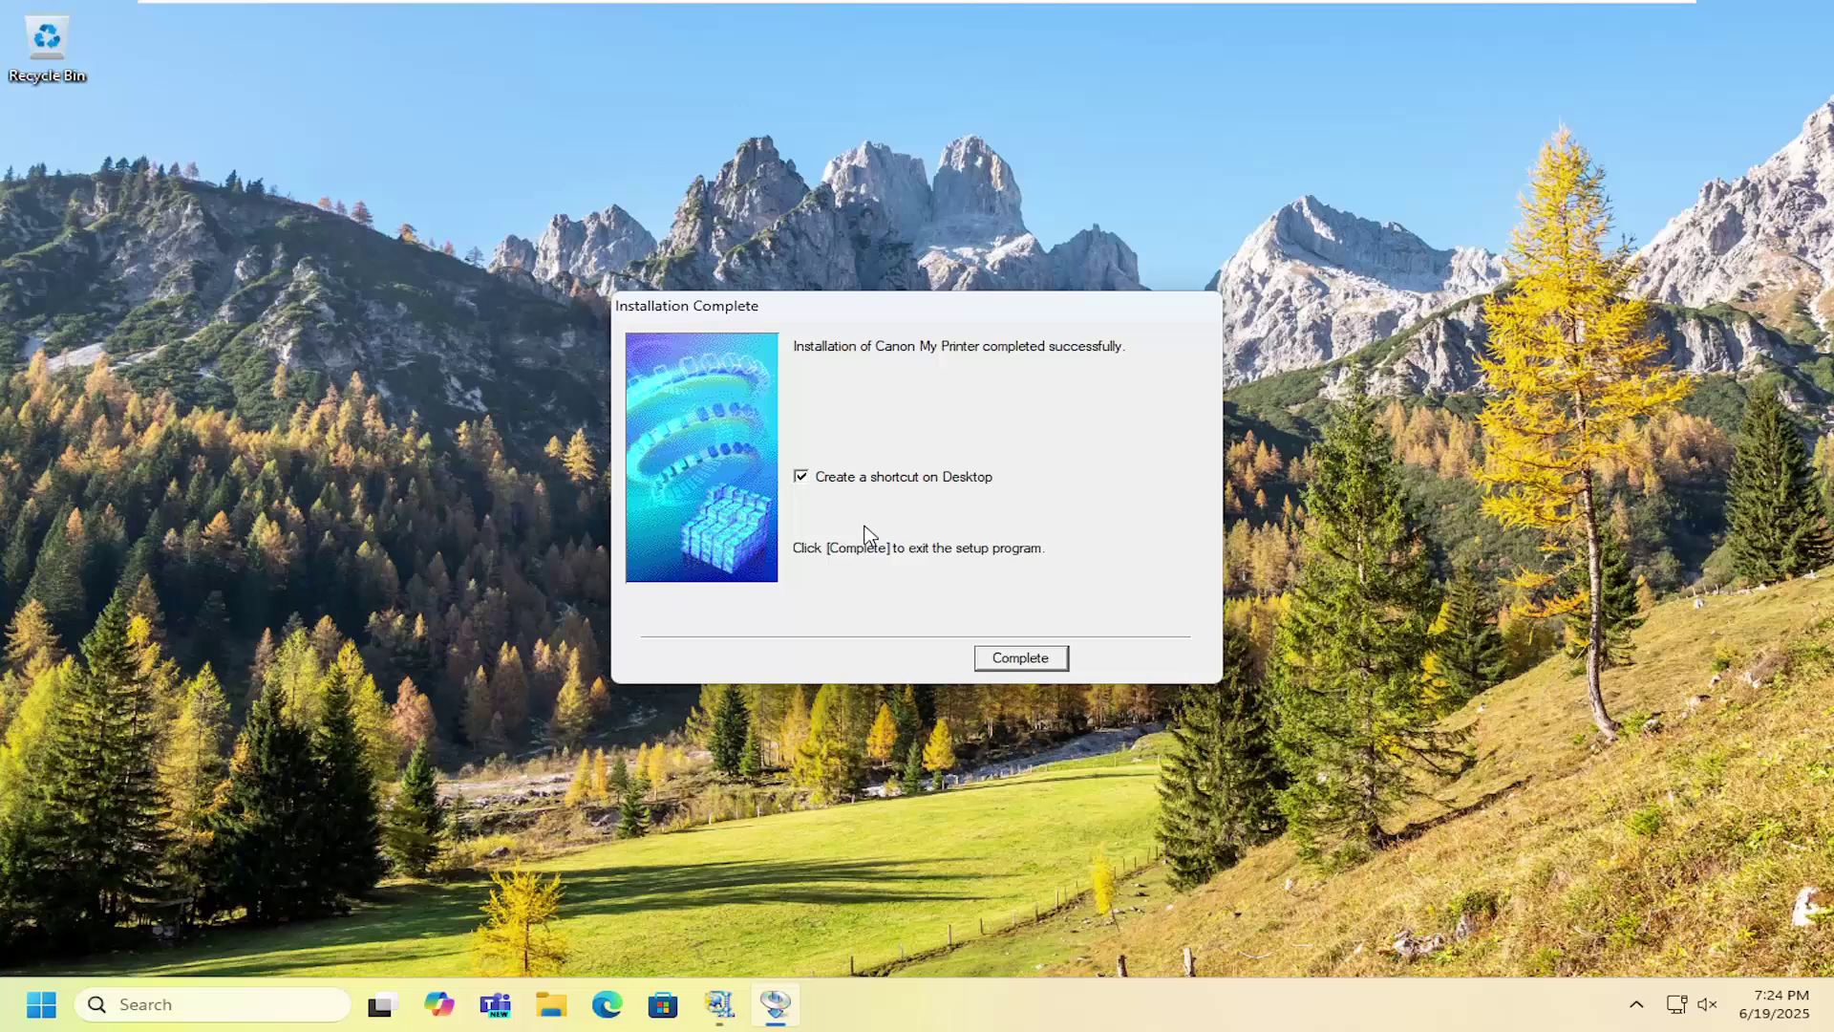
Finish setup and run Diagnose and Repair Printer, which finds no supported printer.
{"action": "left_click", "coordinate": [1025, 659]}
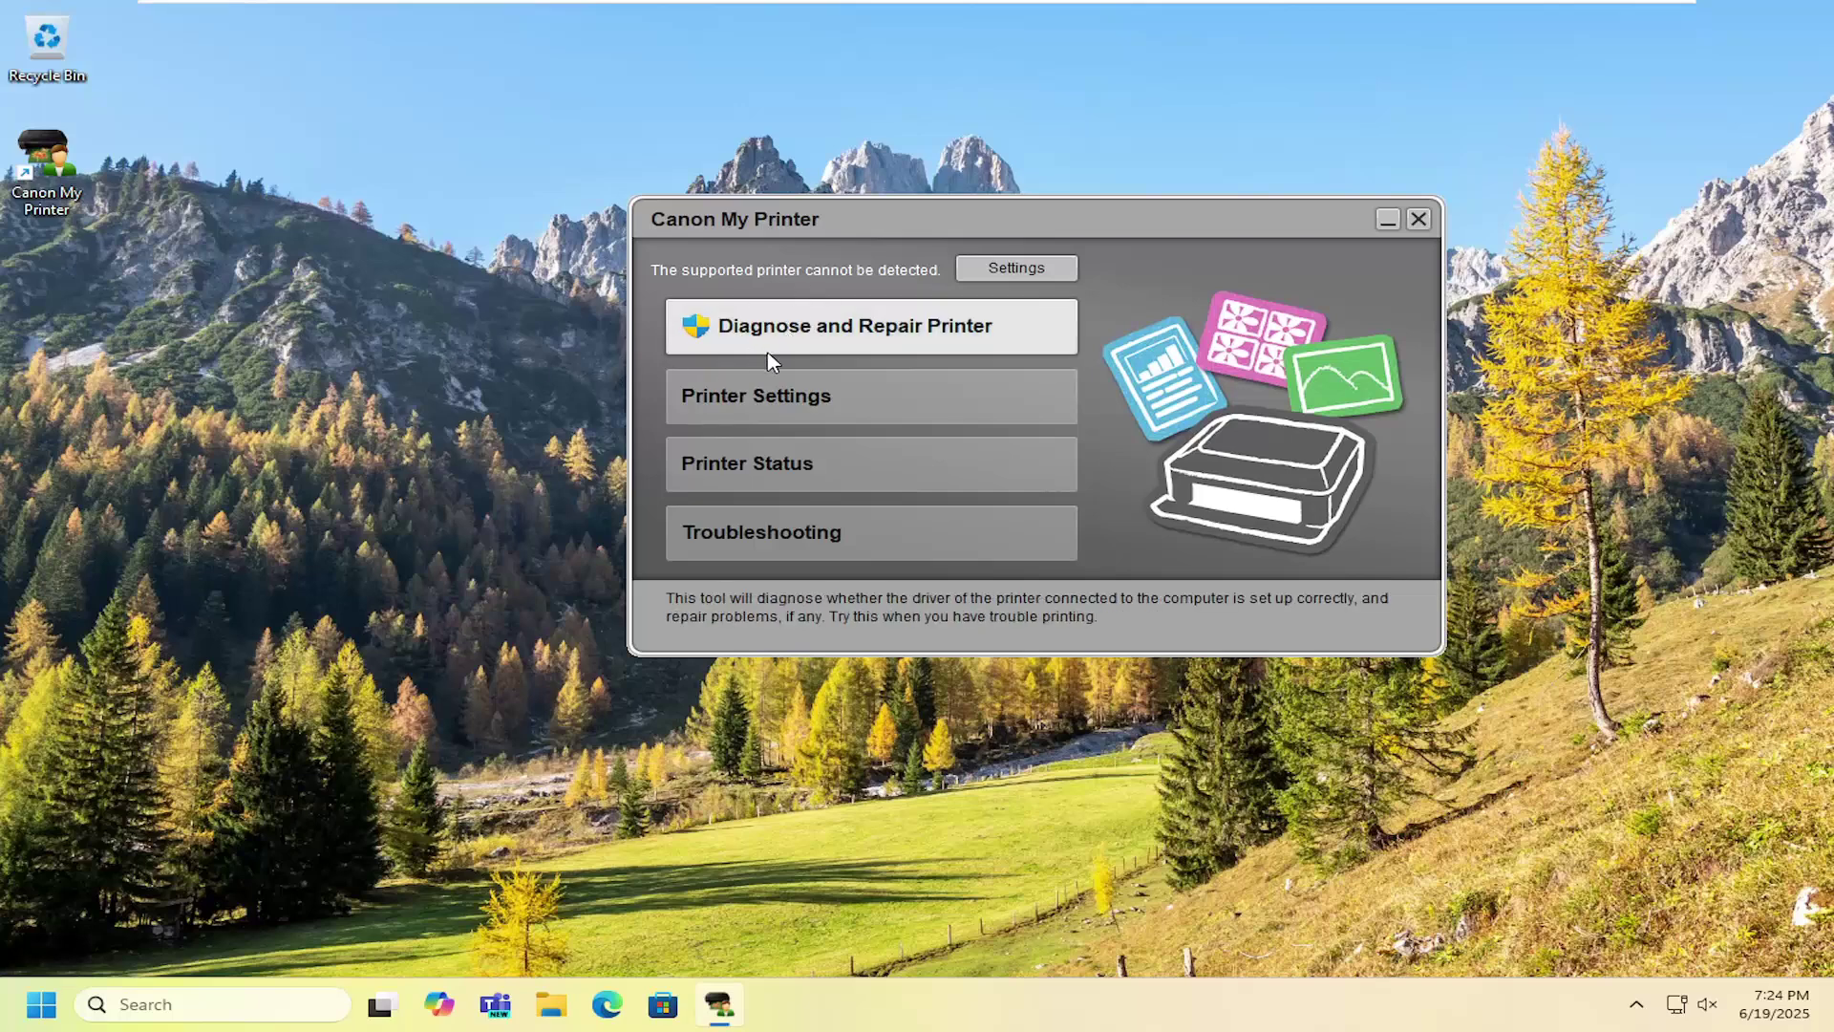
{"action": "left_click", "coordinate": [926, 341]}
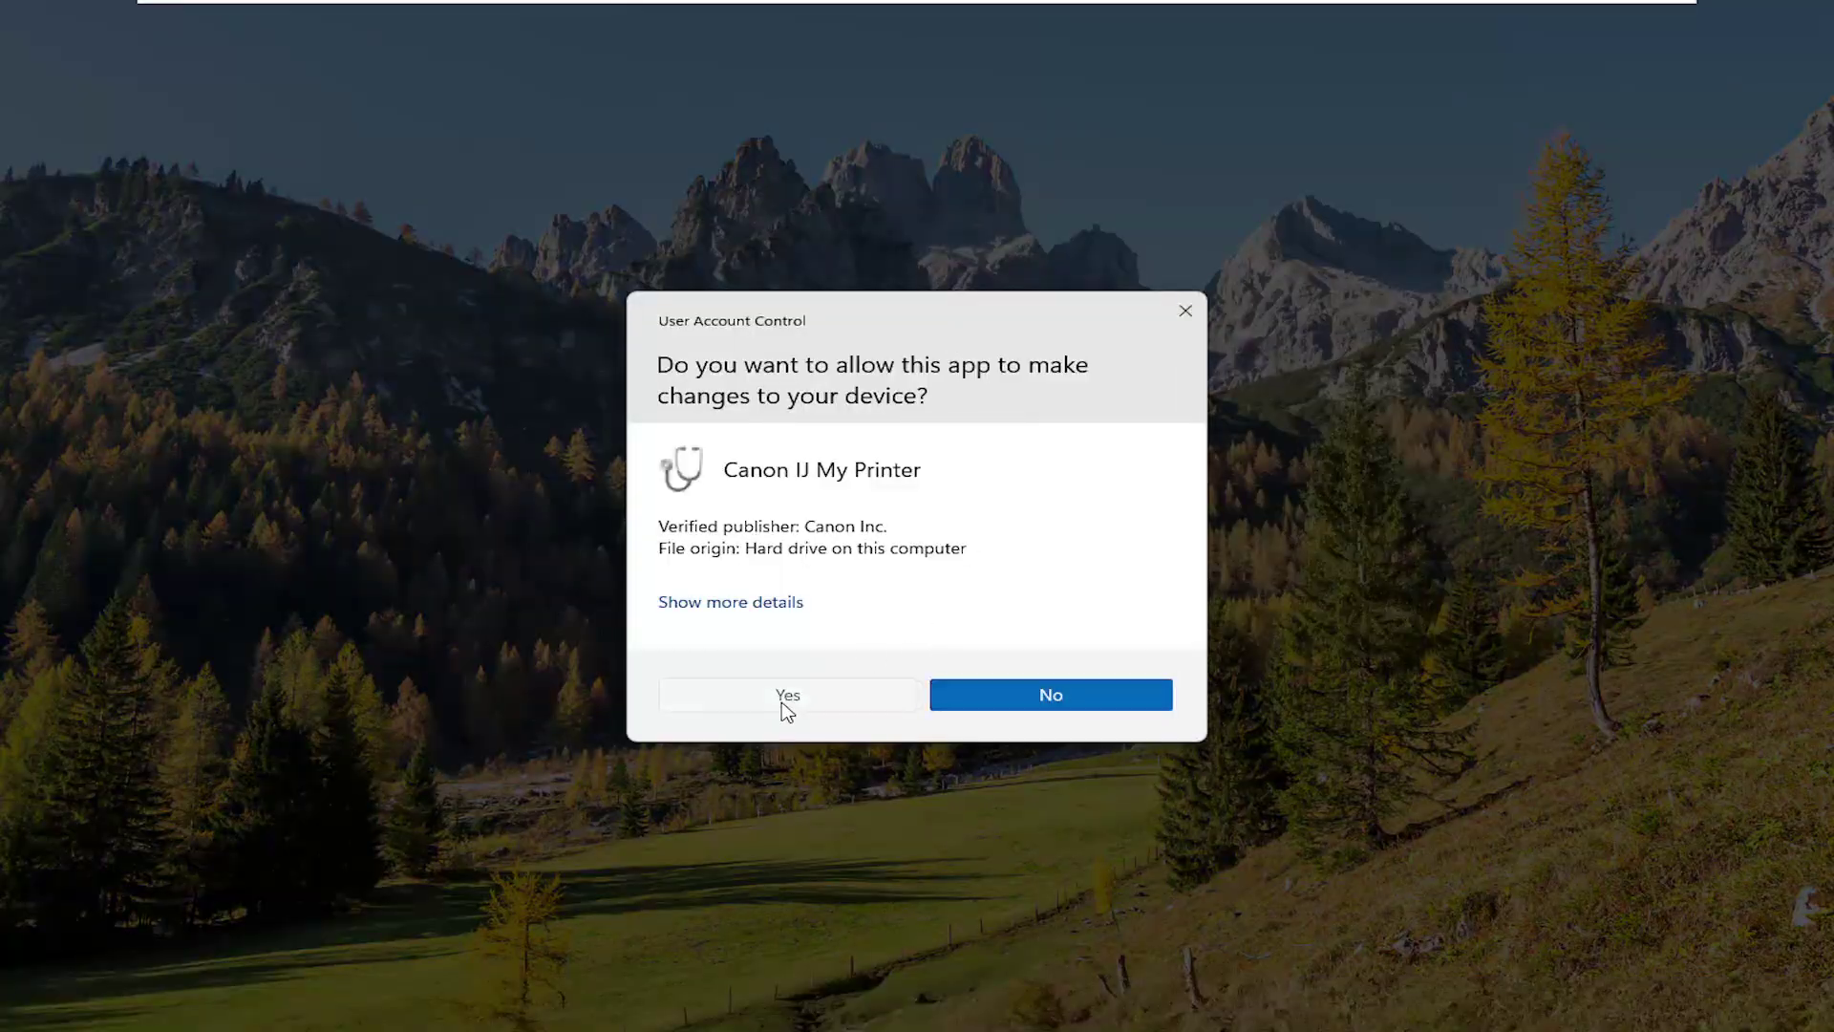
{"action": "left_click", "coordinate": [785, 699]}
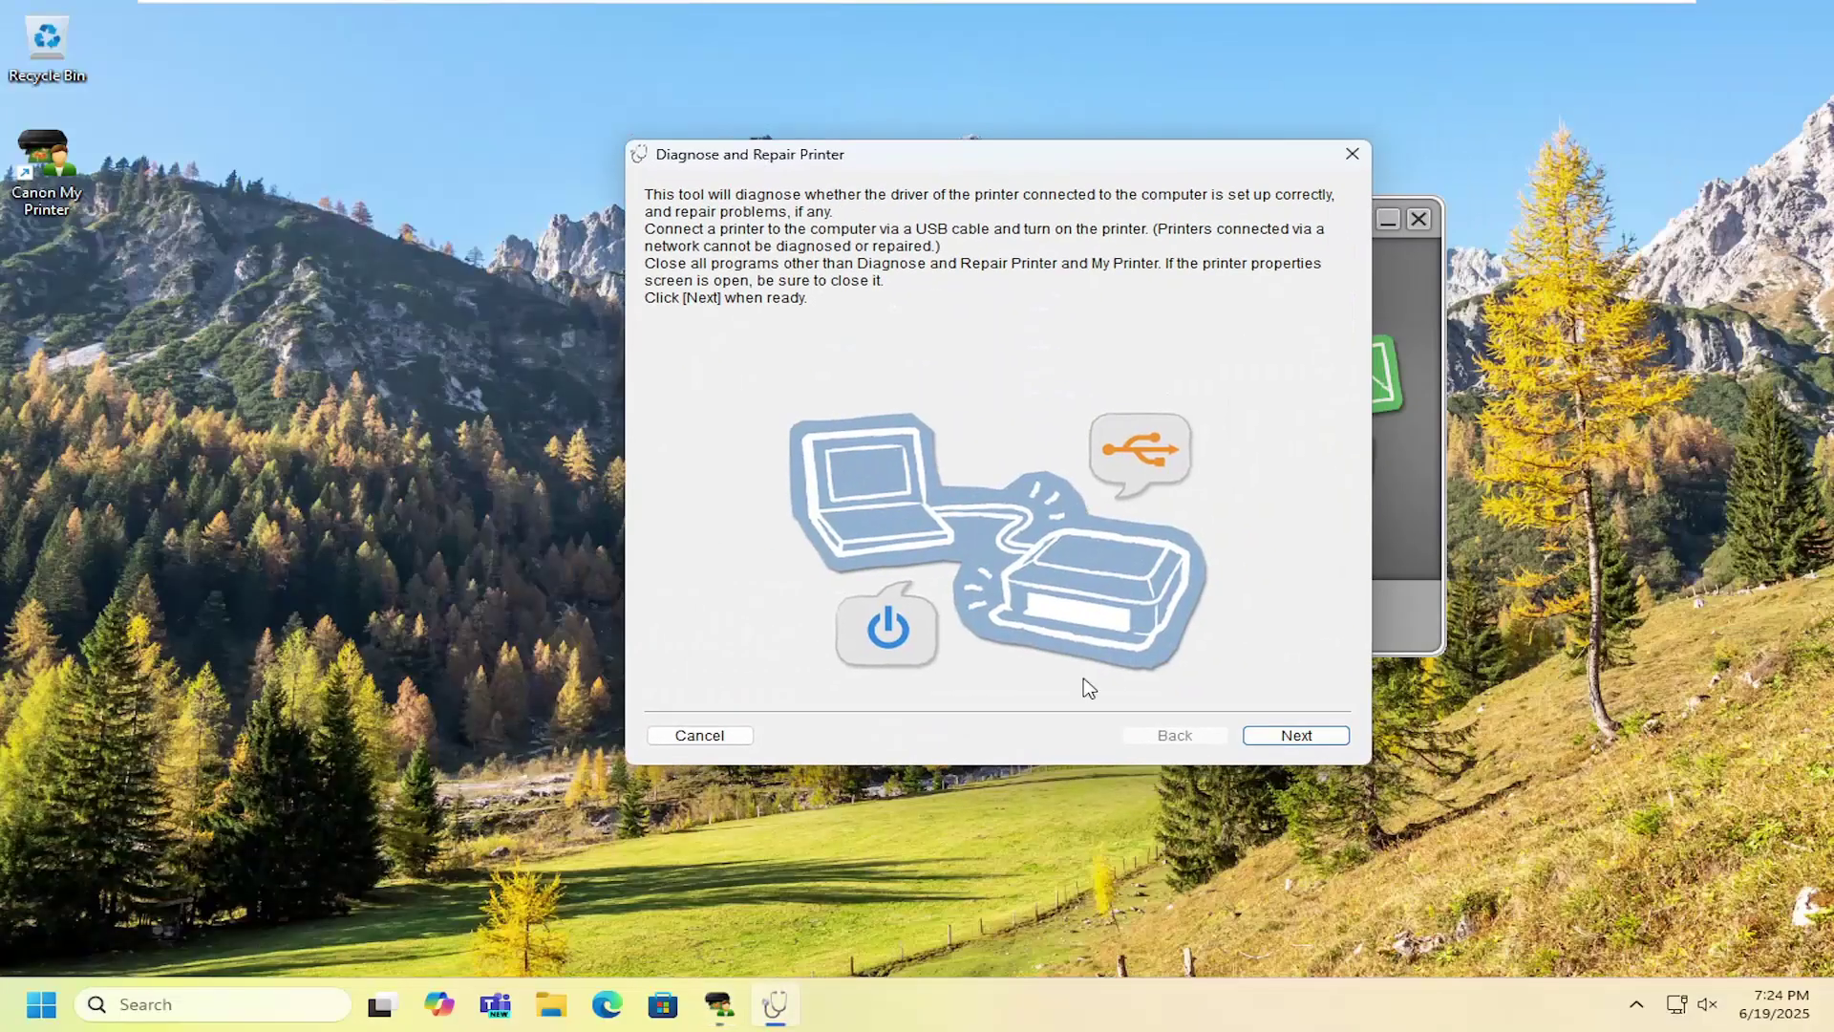
{"action": "left_click", "coordinate": [1327, 741]}
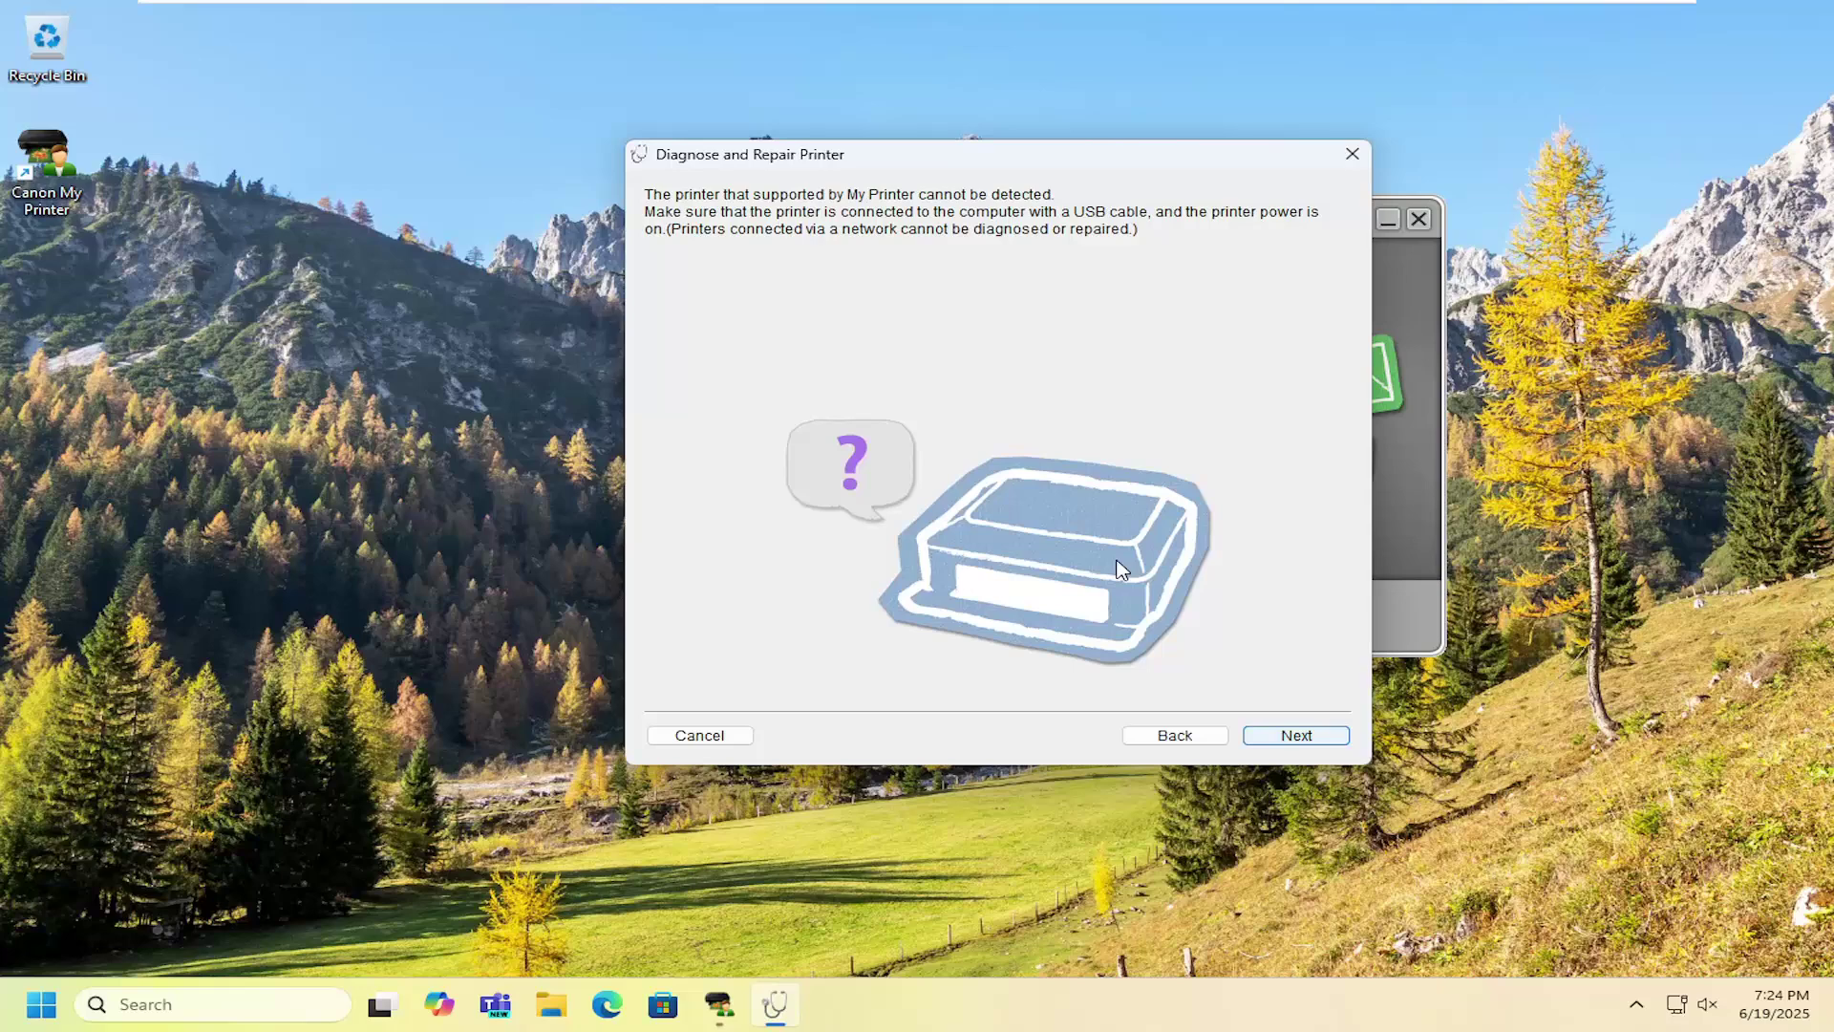
Cancel the diagnosis, close My Printer, and delete its desktop shortcut.
{"action": "left_click", "coordinate": [1352, 154]}
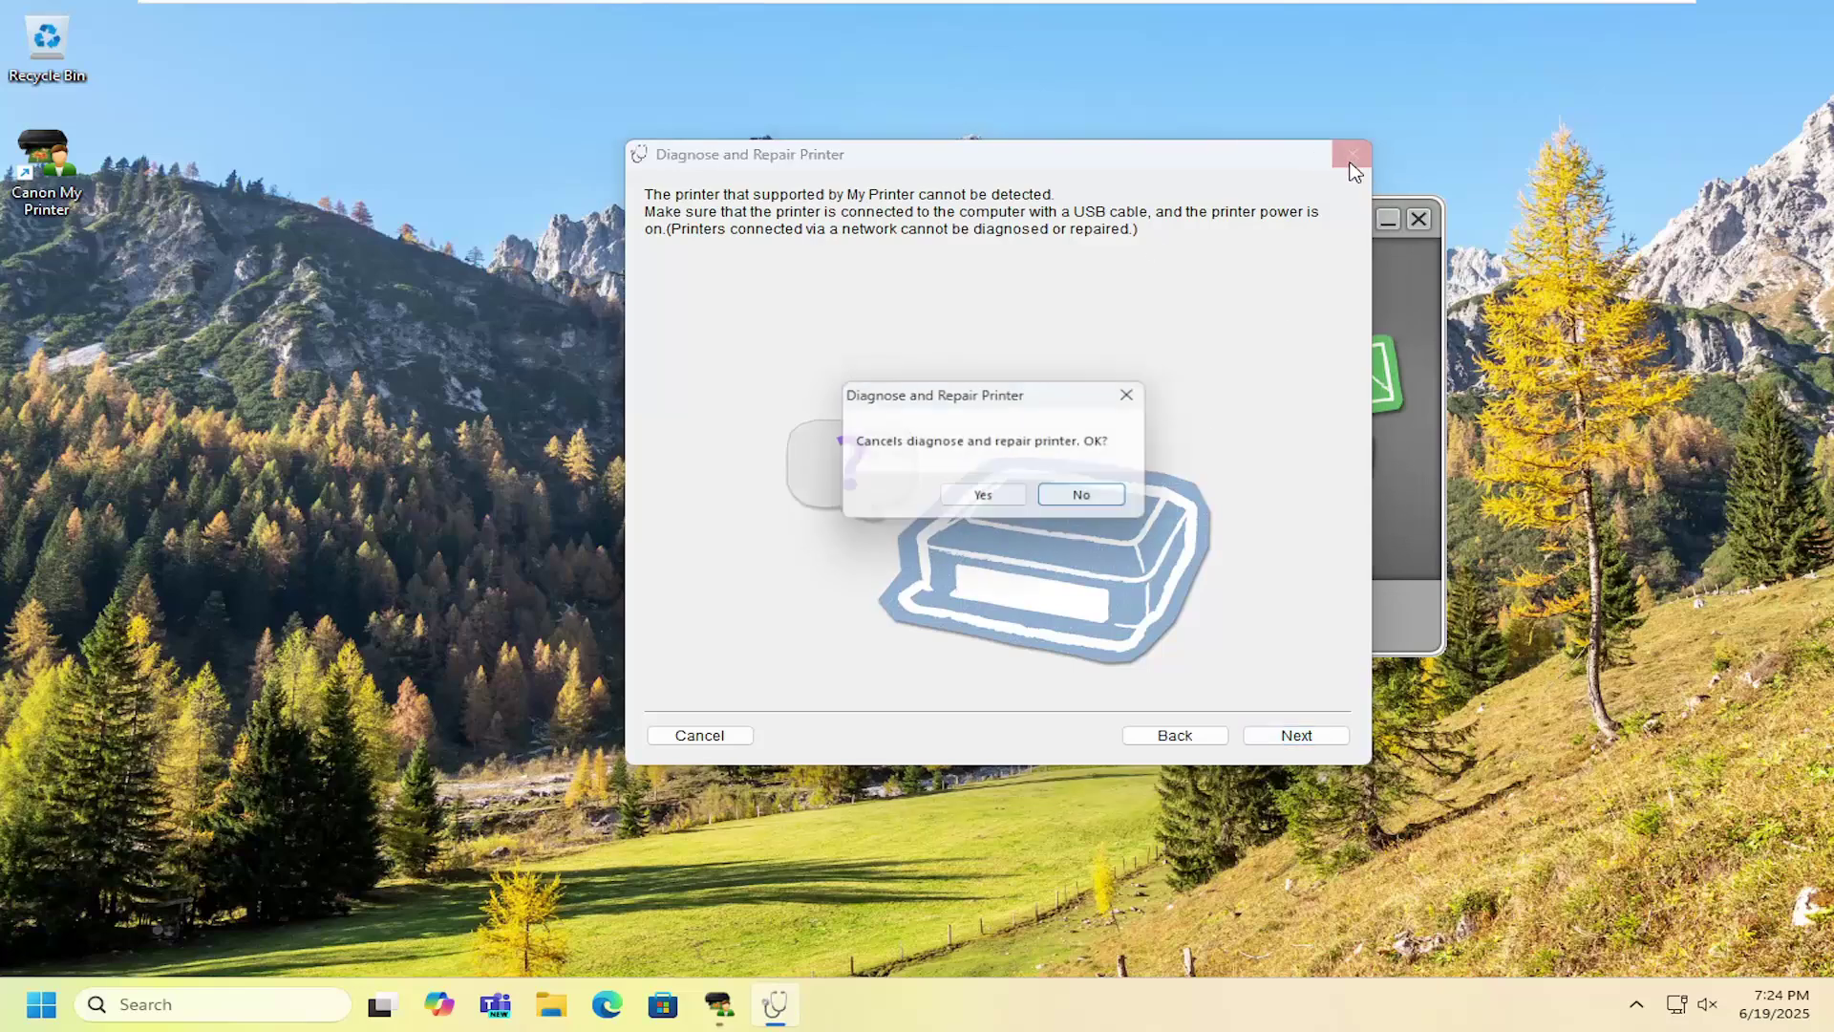
{"action": "left_click", "coordinate": [991, 502]}
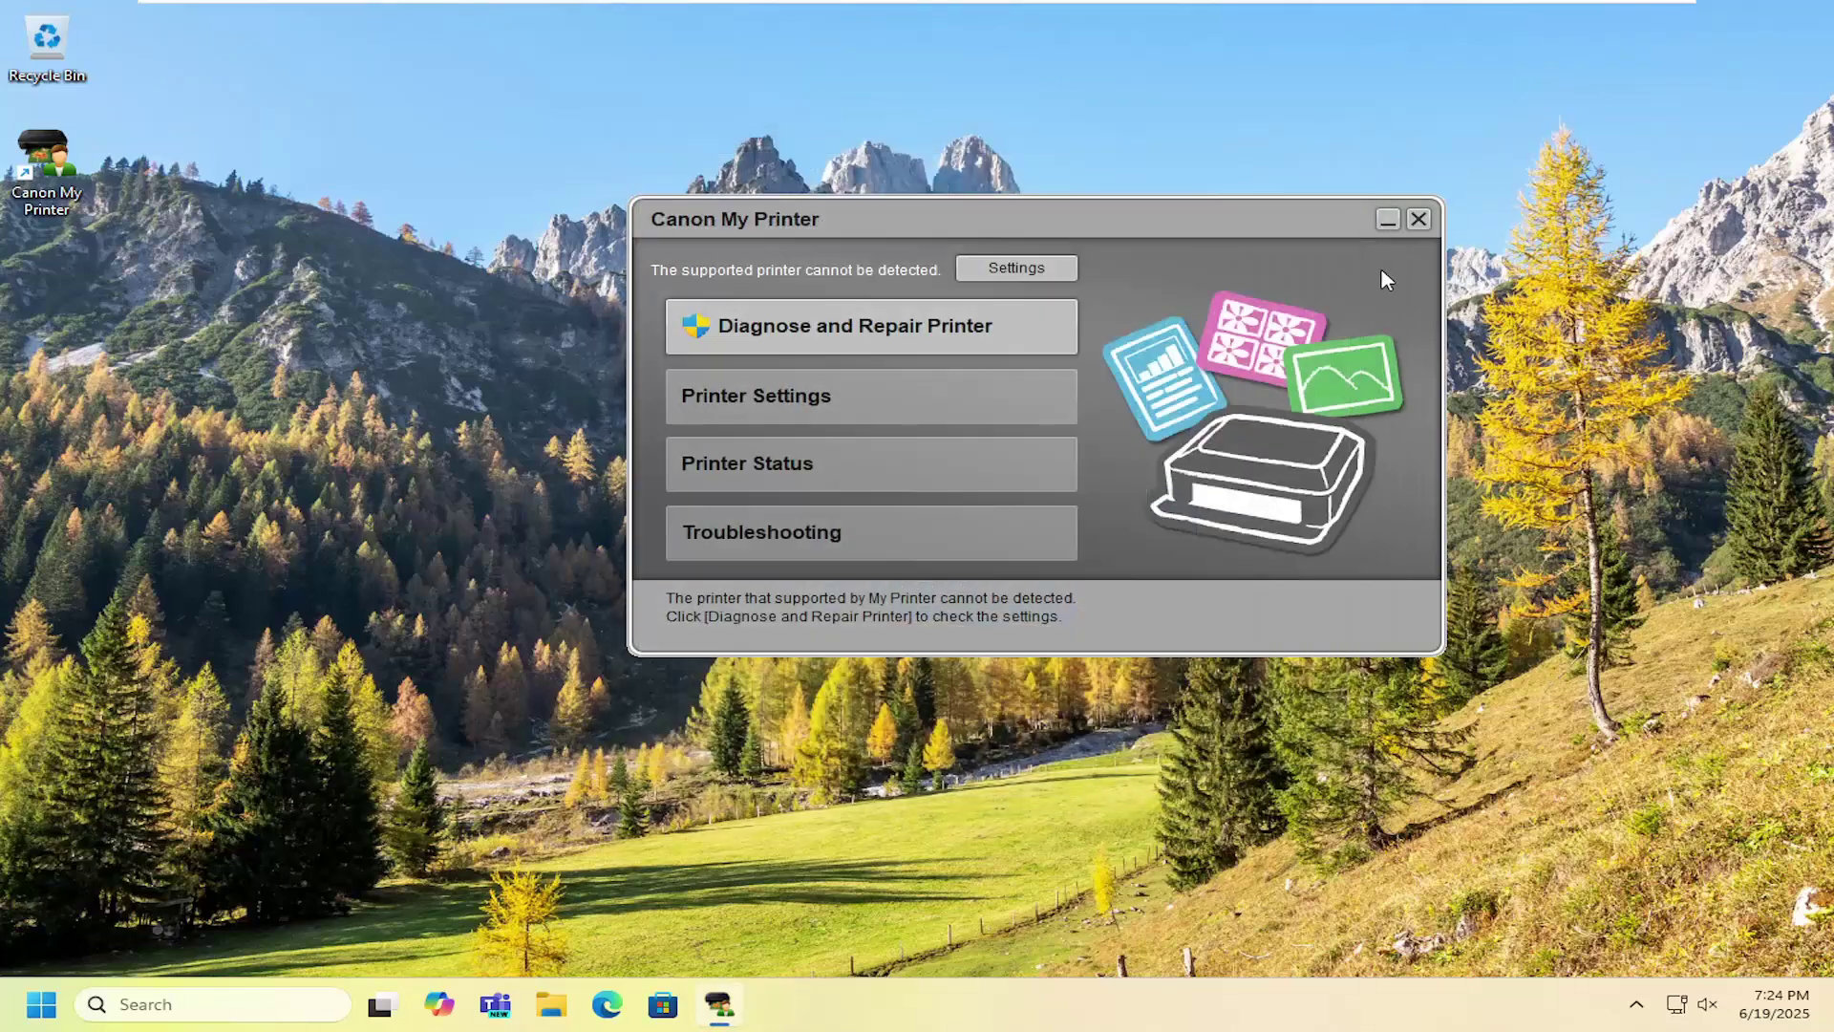
{"action": "left_click", "coordinate": [1419, 220]}
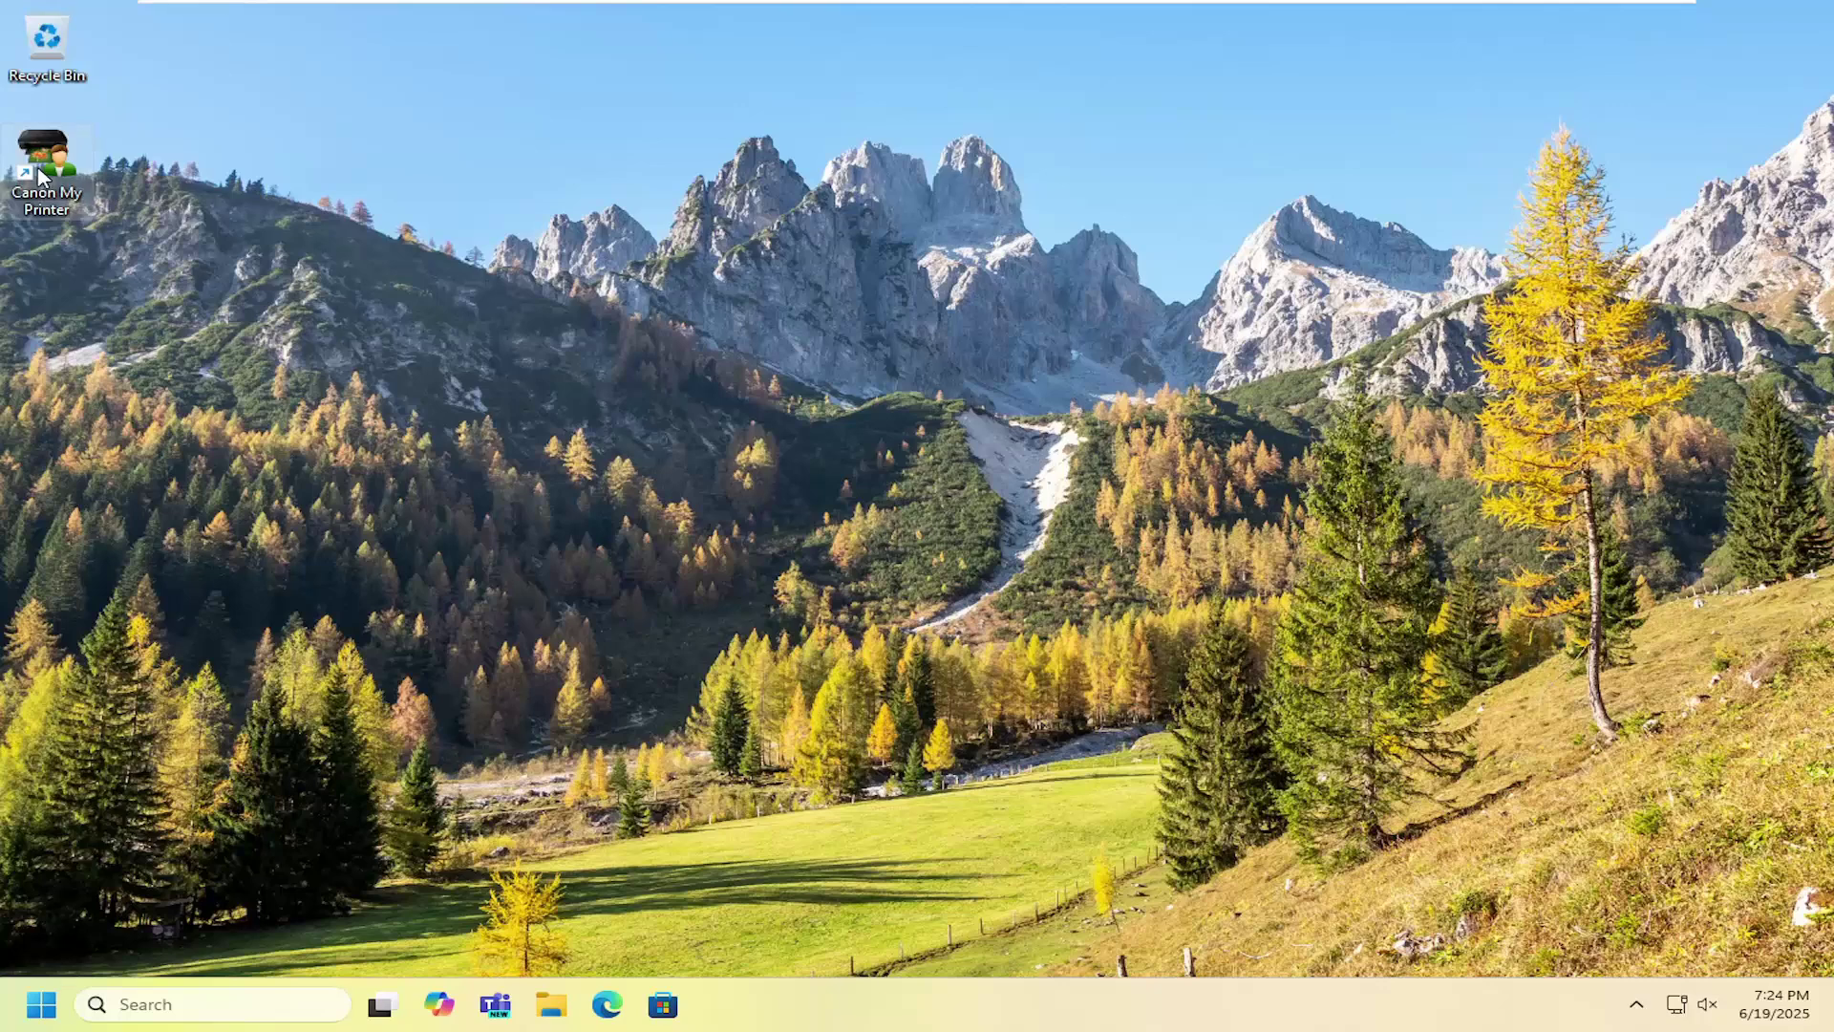
{"action": "key", "text": "Delete"}
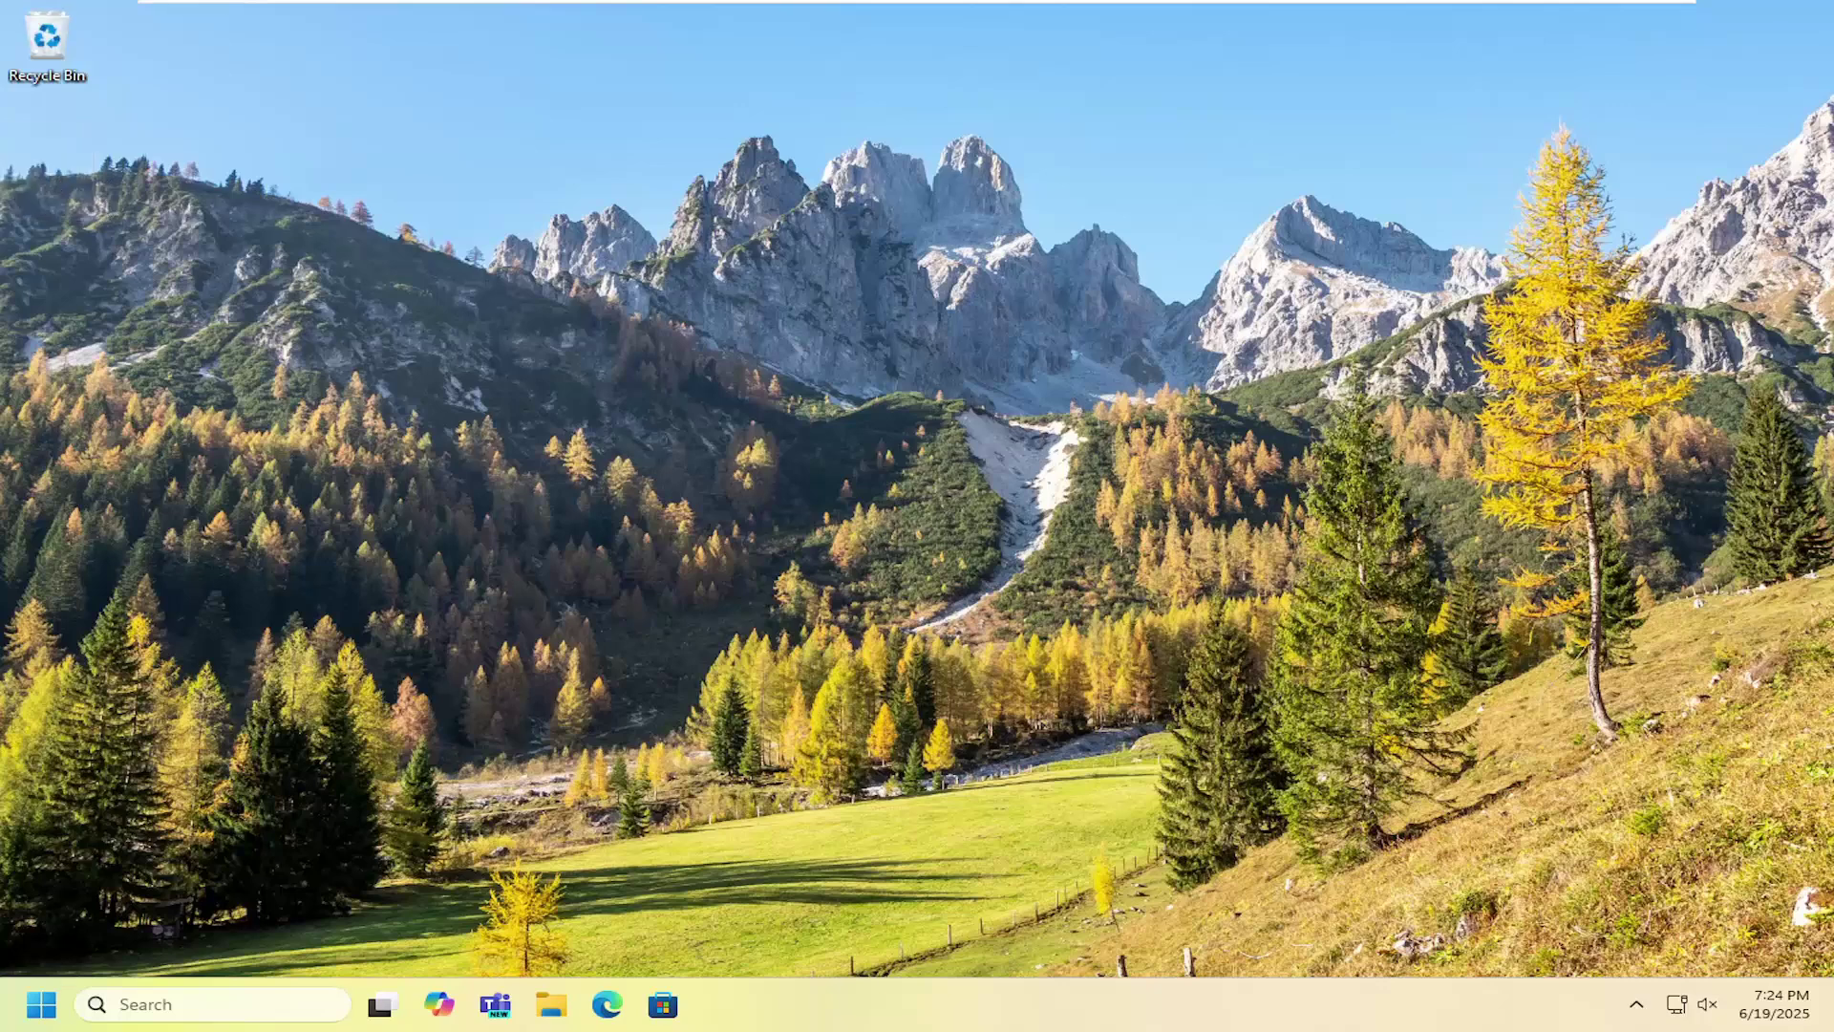